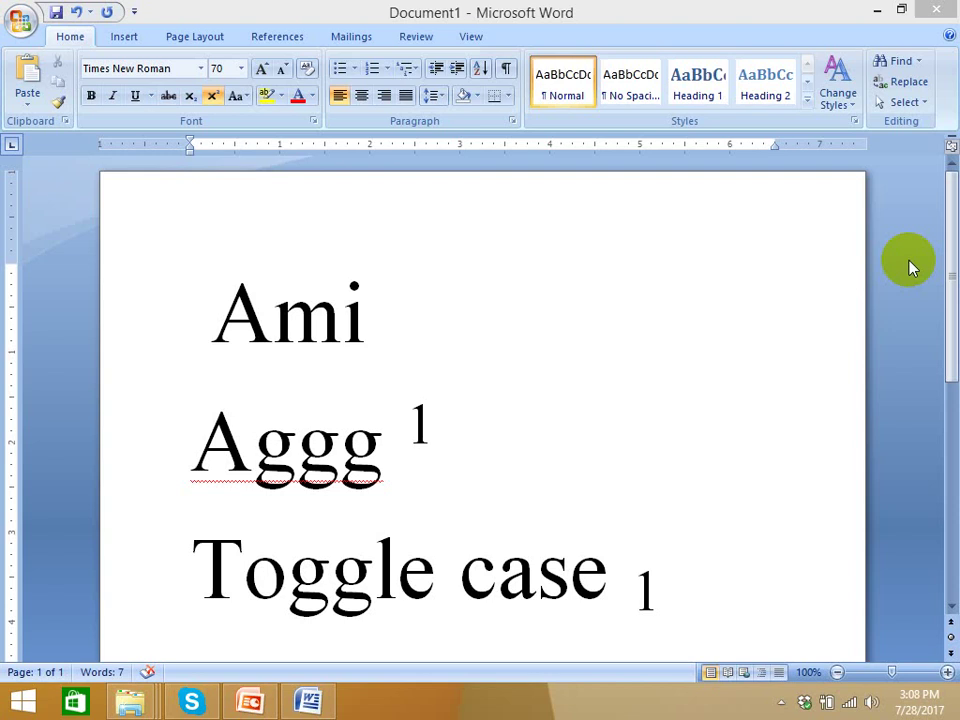
# Select all the existing document text and delete it, leaving a blank page.
pyautogui.click(801, 296)
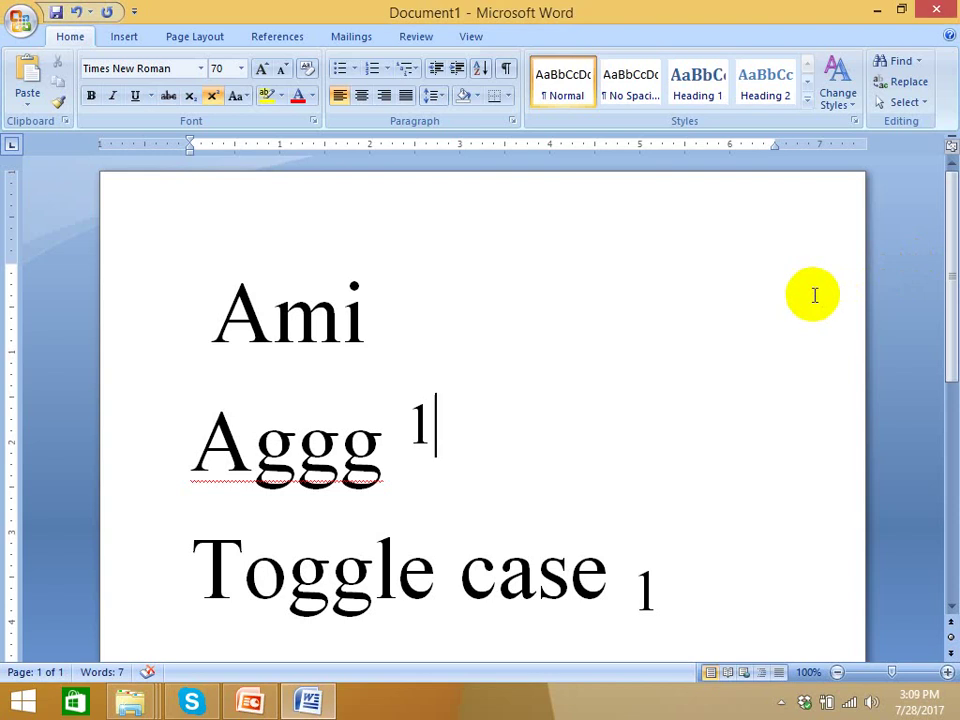
pyautogui.hotkey('ctrl', 'a')
pyautogui.press('Delete')
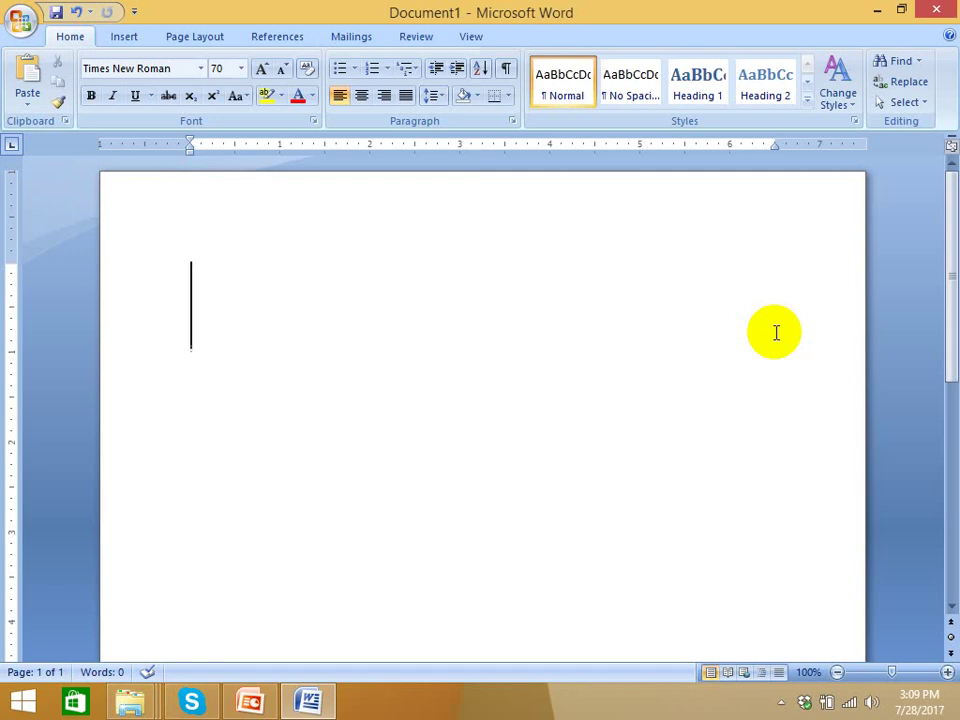
# Type 'ami' and practise selecting it by dragging and double-clicking.
pyautogui.write('am')
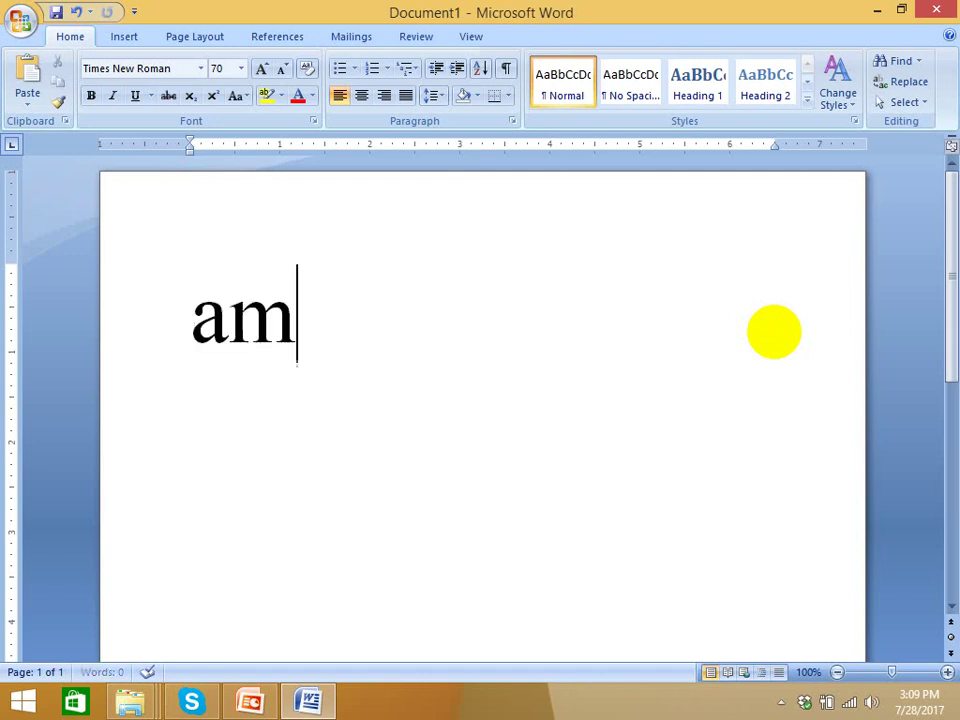
pyautogui.write('i')
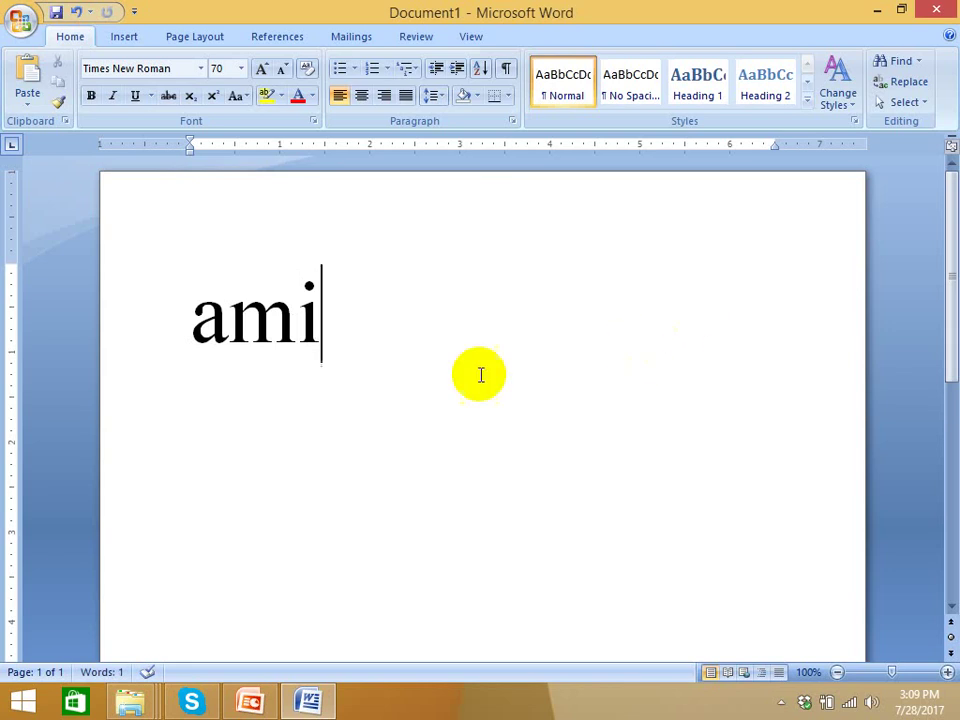
pyautogui.moveTo(197, 312); pyautogui.dragTo(330, 311)
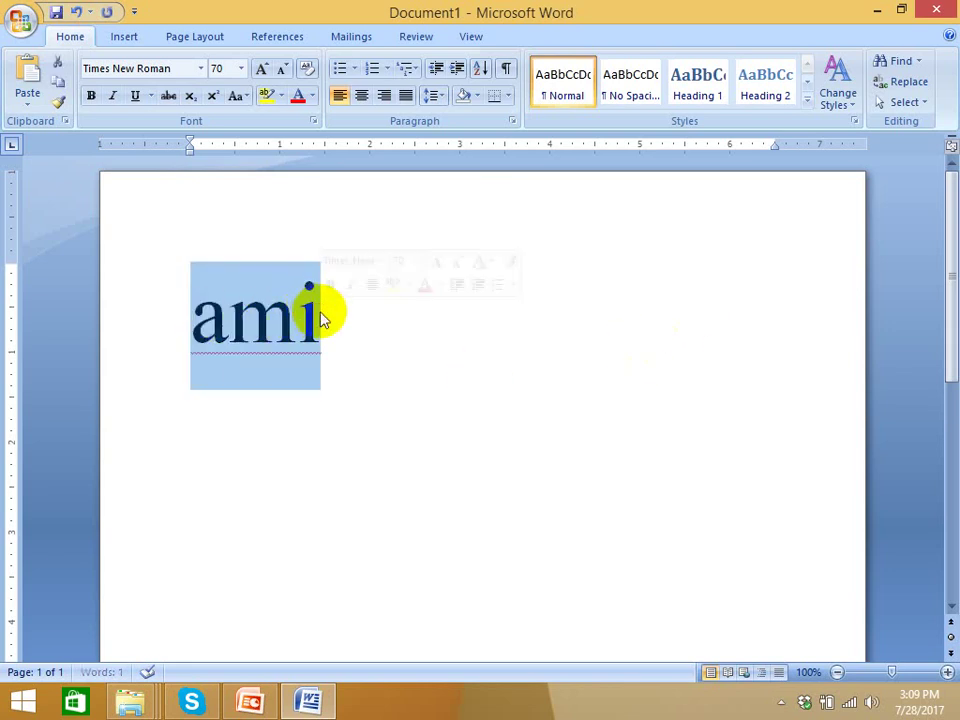
pyautogui.click(521, 313)
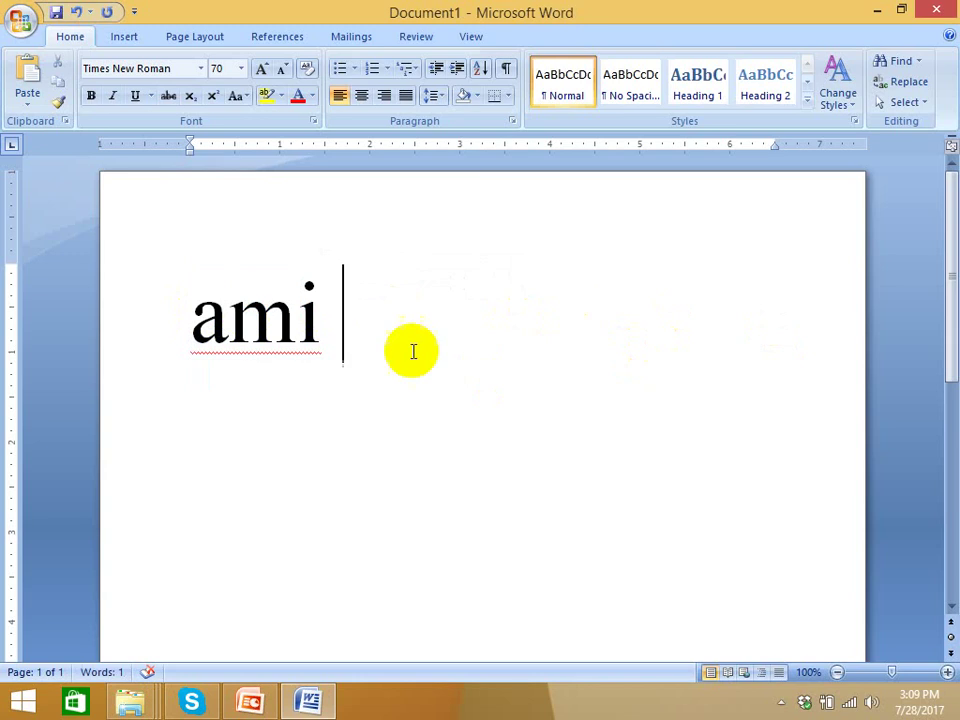
pyautogui.moveTo(190, 317); pyautogui.dragTo(383, 333)
pyautogui.click(454, 332)
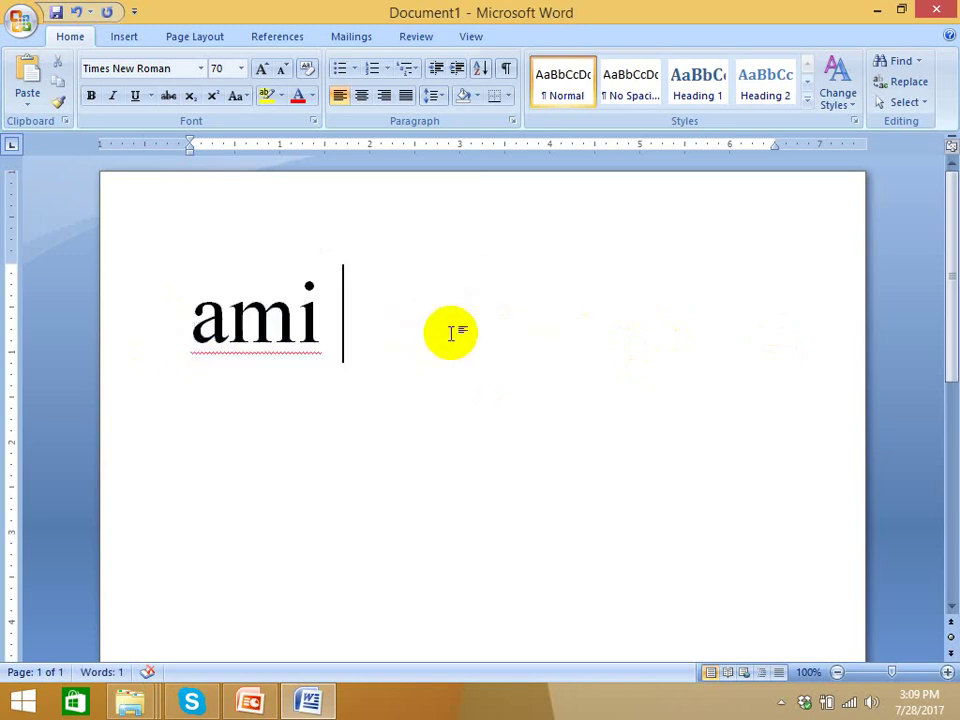
pyautogui.doubleClick(182, 318)
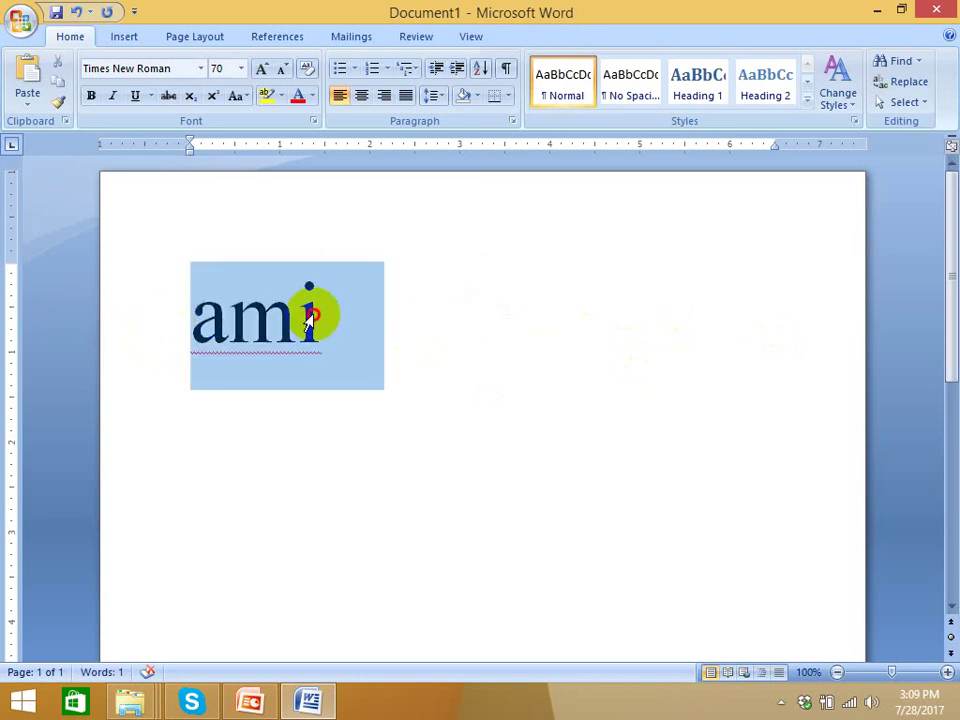
pyautogui.click(383, 343)
pyautogui.doubleClick(190, 338)
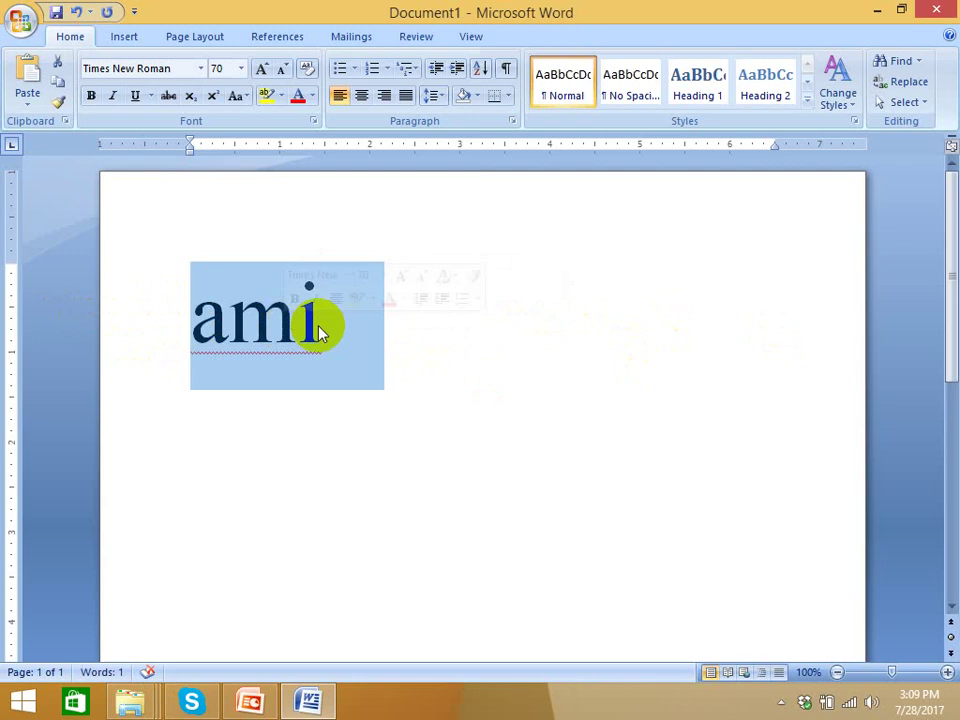
pyautogui.moveTo(320, 330); pyautogui.dragTo(183, 318)
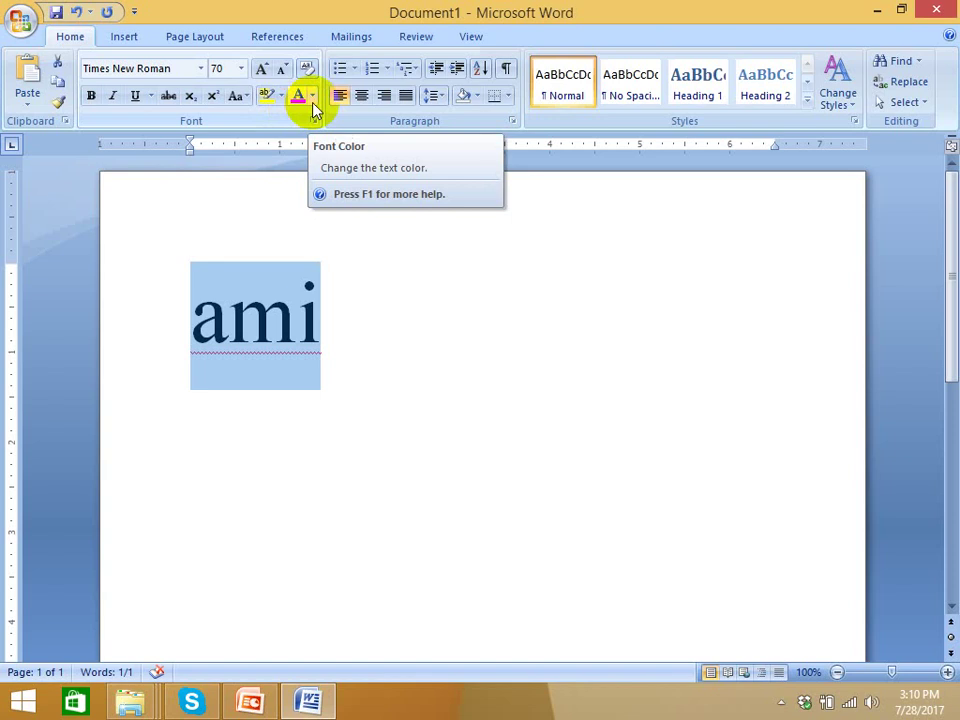
# Colour 'ami' Red, Accent 2, Darker 25% and reselect the word.
pyautogui.click(312, 100)
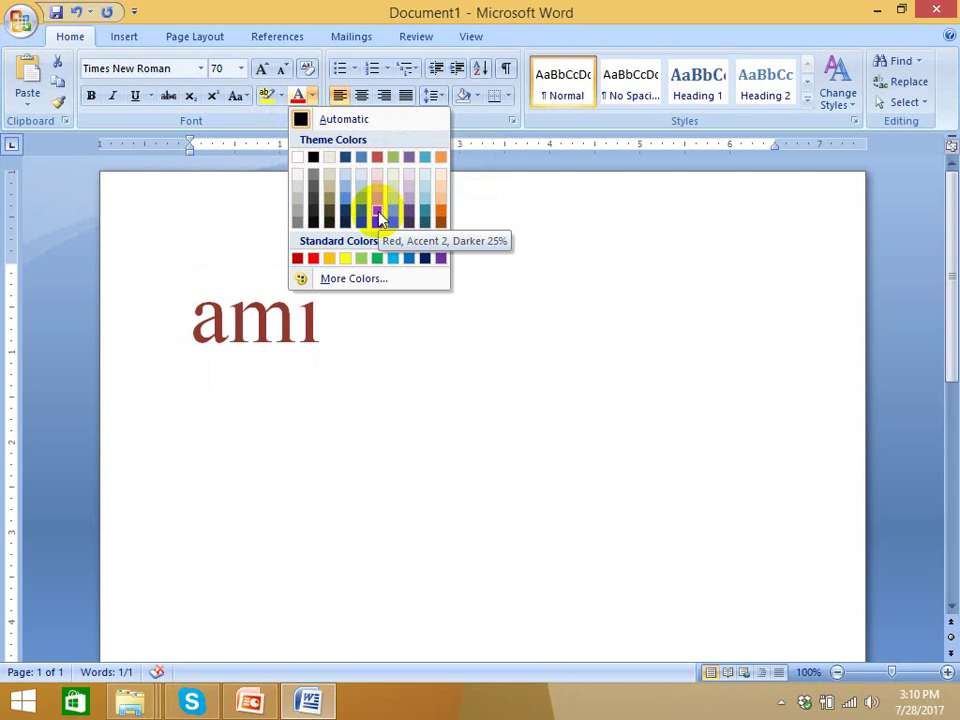
pyautogui.click(378, 216)
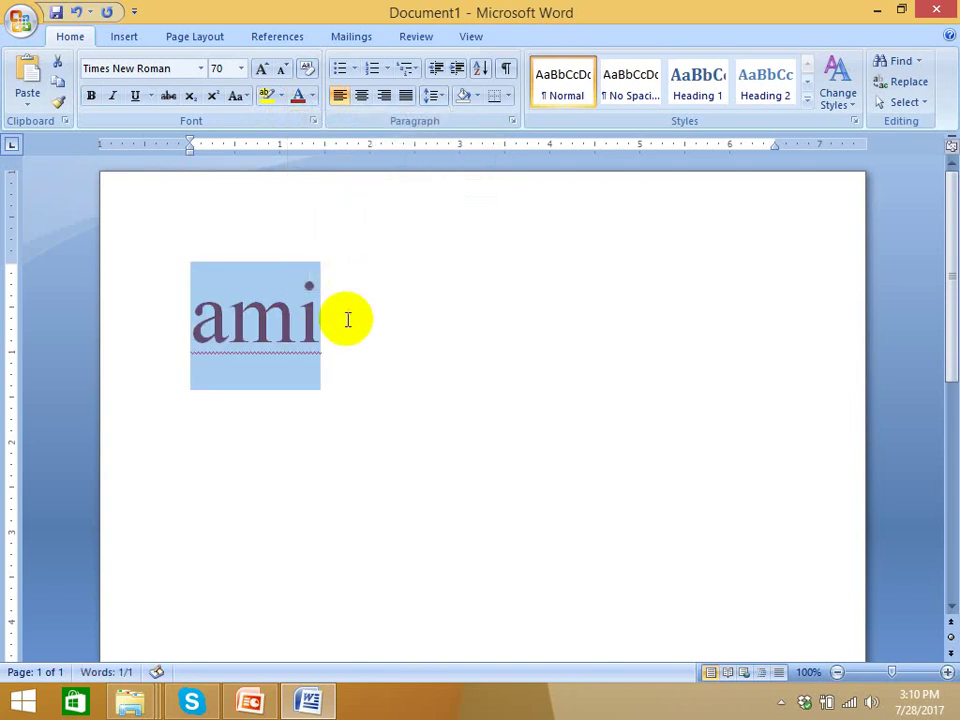
pyautogui.click(347, 317)
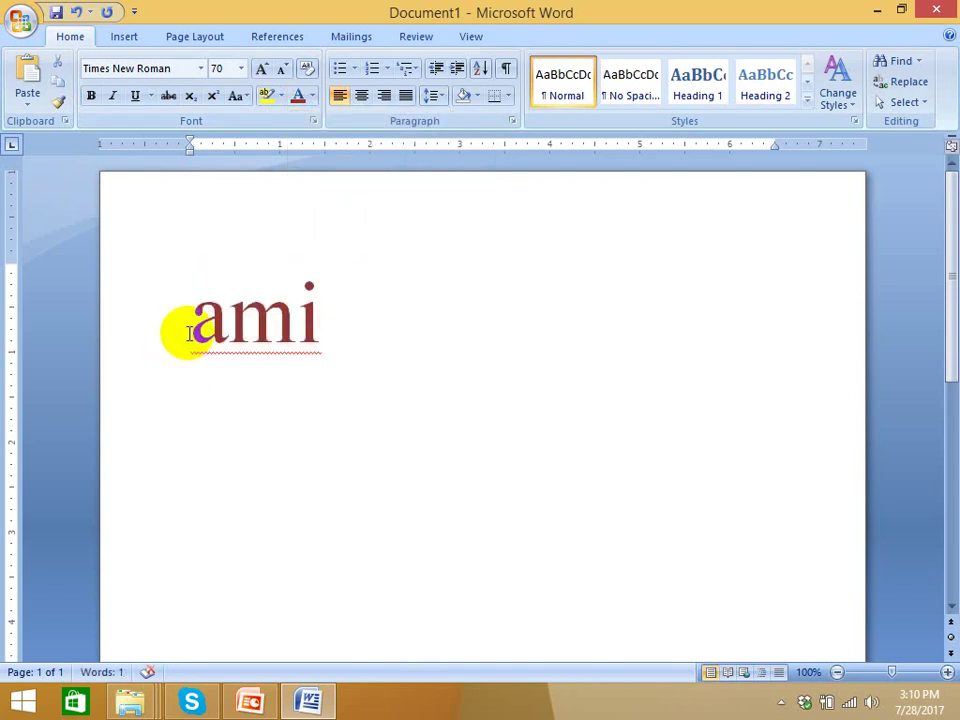
pyautogui.moveTo(183, 331); pyautogui.dragTo(333, 323)
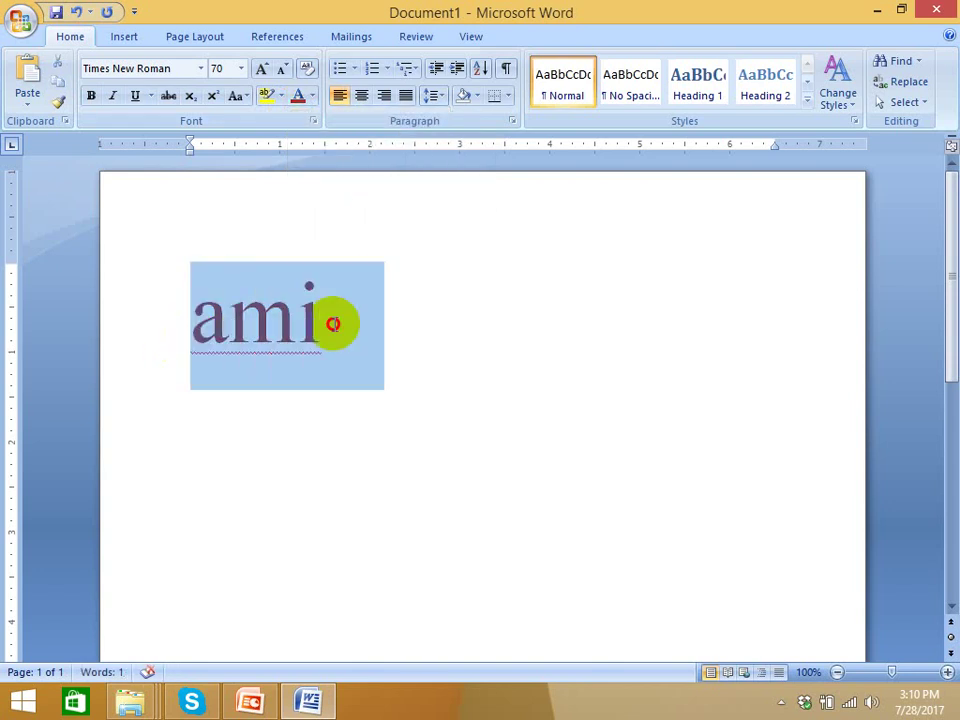
pyautogui.click(312, 96)
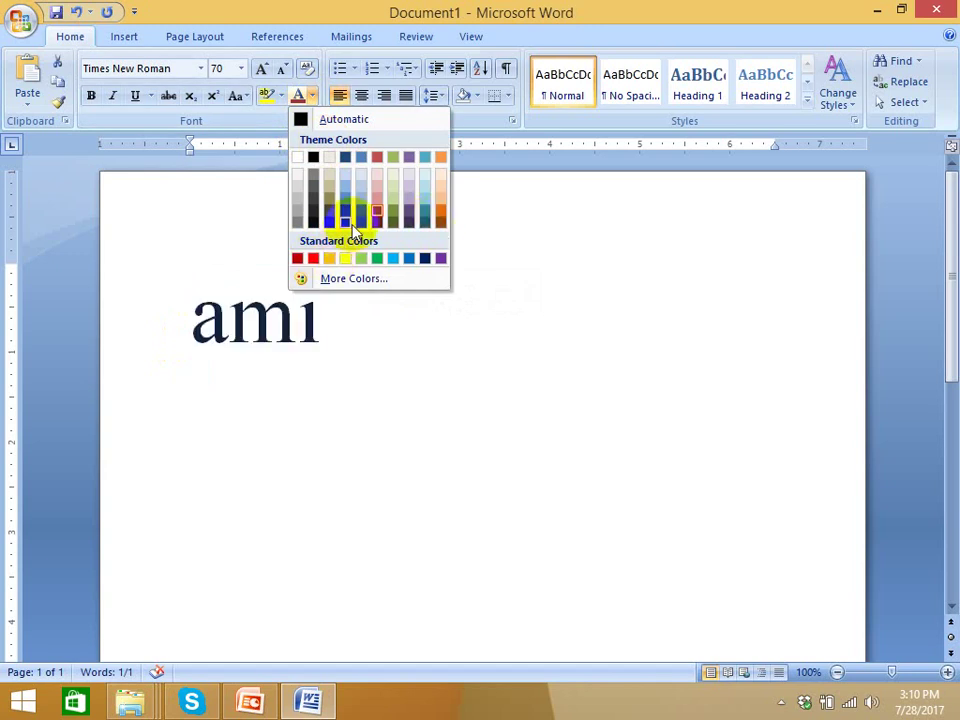
pyautogui.click(316, 280)
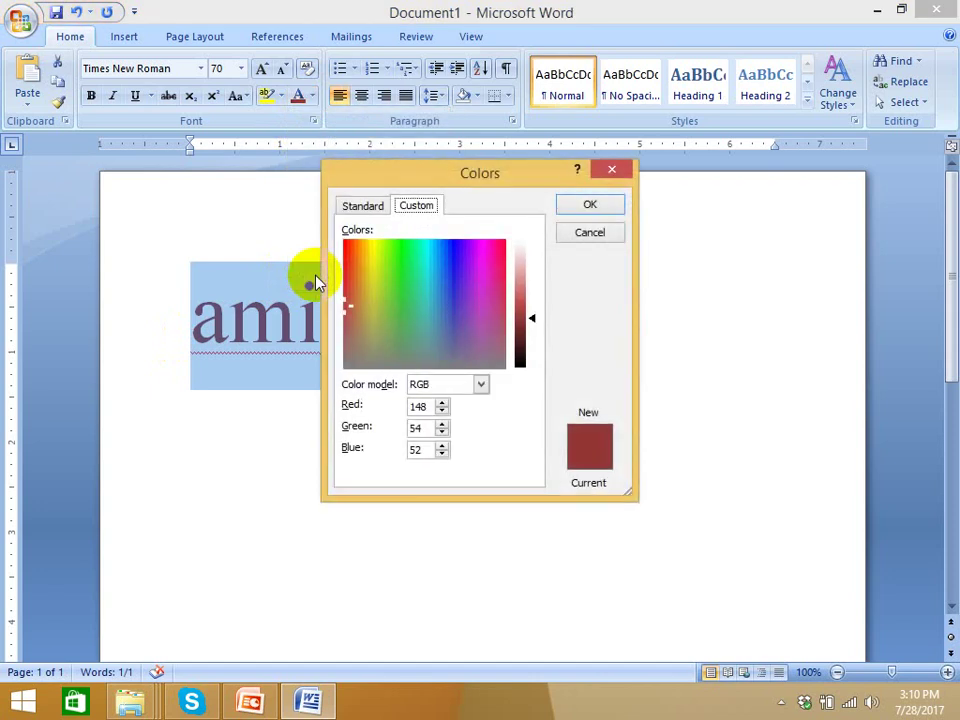
pyautogui.click(372, 206)
pyautogui.click(405, 207)
pyautogui.moveTo(364, 289)
pyautogui.mouseDown()
pyautogui.moveTo(388, 318)
pyautogui.moveTo(406, 302)
pyautogui.moveTo(479, 304)
pyautogui.moveTo(469, 339)
pyautogui.moveTo(435, 296)
pyautogui.moveTo(444, 274)
pyautogui.moveTo(413, 254)
pyautogui.moveTo(360, 289)
pyautogui.moveTo(349, 259)
pyautogui.moveTo(364, 281)
pyautogui.moveTo(390, 270)
pyautogui.moveTo(401, 281)
pyautogui.moveTo(484, 254)
pyautogui.mouseUp()
pyautogui.moveTo(520, 318)
pyautogui.mouseDown()
pyautogui.moveTo(525, 281)
pyautogui.moveTo(517, 330)
pyautogui.mouseUp()
pyautogui.moveTo(379, 300)
pyautogui.mouseDown()
pyautogui.moveTo(351, 298)
pyautogui.moveTo(371, 270)
pyautogui.moveTo(429, 311)
pyautogui.moveTo(450, 291)
pyautogui.moveTo(373, 306)
pyautogui.moveTo(375, 316)
pyautogui.mouseUp()
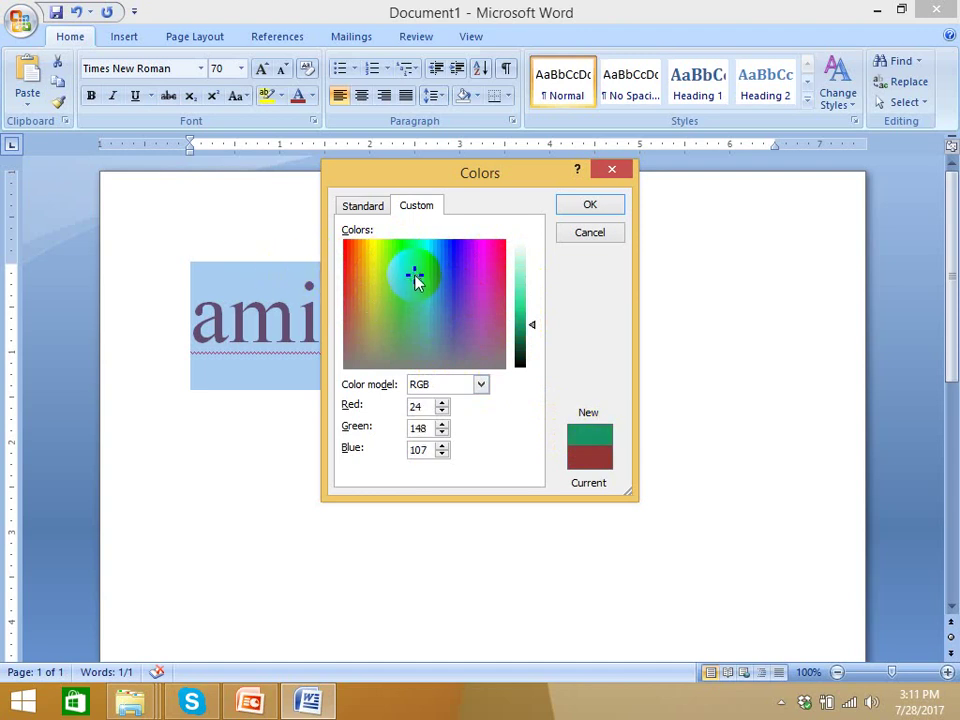
pyautogui.moveTo(415, 277)
pyautogui.mouseDown()
pyautogui.moveTo(393, 270)
pyautogui.moveTo(446, 296)
pyautogui.moveTo(410, 317)
pyautogui.mouseUp()
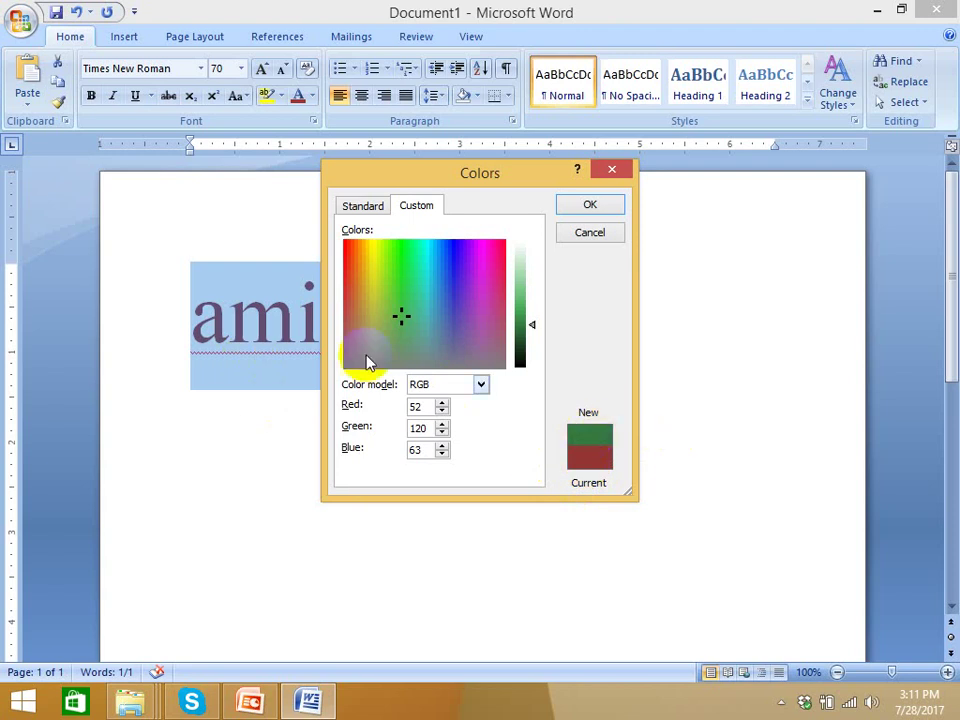
pyautogui.moveTo(446, 332)
pyautogui.mouseDown()
pyautogui.moveTo(456, 265)
pyautogui.moveTo(433, 342)
pyautogui.moveTo(423, 336)
pyautogui.mouseUp()
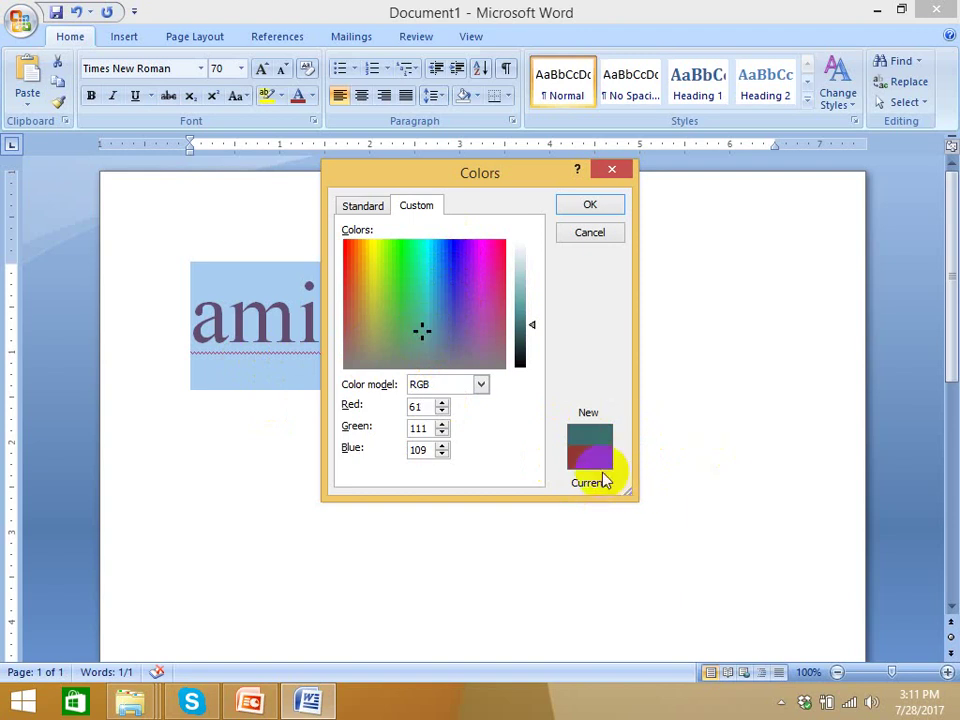
pyautogui.click(590, 233)
pyautogui.click(262, 315)
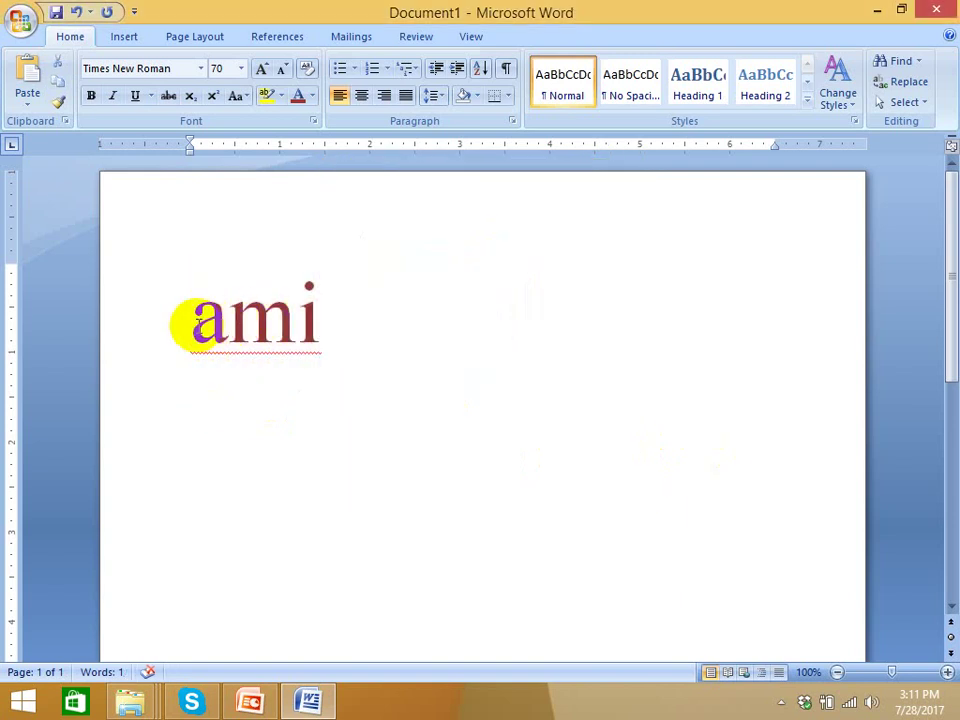
pyautogui.moveTo(193, 321)
pyautogui.mouseDown()
pyautogui.moveTo(343, 338)
pyautogui.moveTo(328, 336)
pyautogui.mouseUp()
# Recolour 'ami' with a custom blue-purple, RGB 56, 42, 158, via More Colors.
pyautogui.click(312, 96)
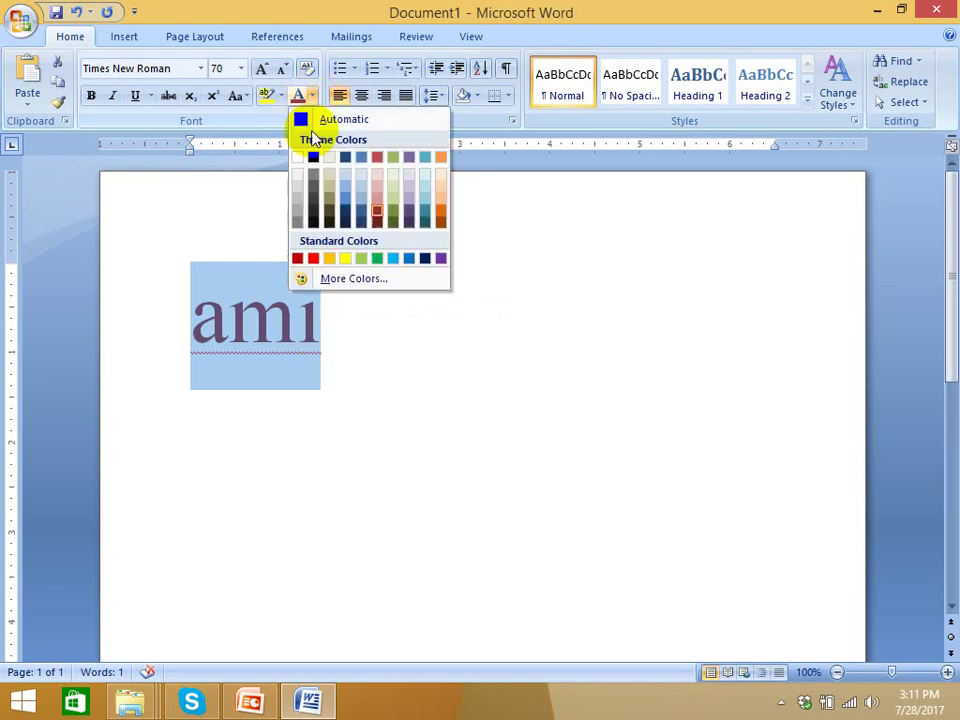
pyautogui.click(330, 278)
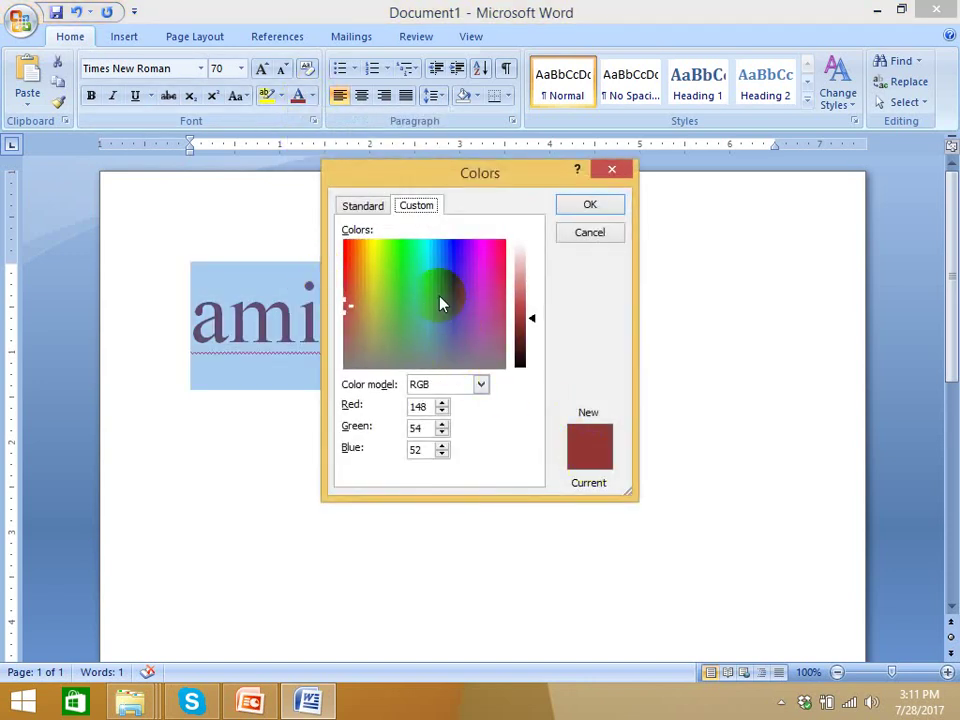
pyautogui.moveTo(441, 302)
pyautogui.mouseDown()
pyautogui.moveTo(398, 292)
pyautogui.moveTo(416, 289)
pyautogui.mouseUp()
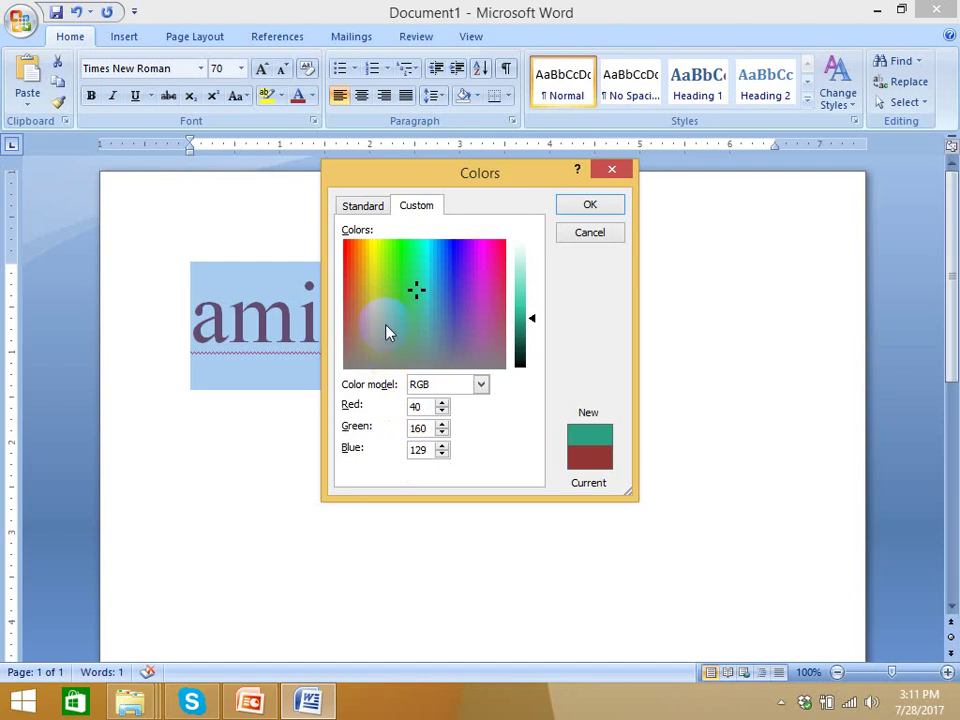
pyautogui.moveTo(414, 290)
pyautogui.mouseDown()
pyautogui.moveTo(408, 302)
pyautogui.moveTo(421, 285)
pyautogui.mouseUp()
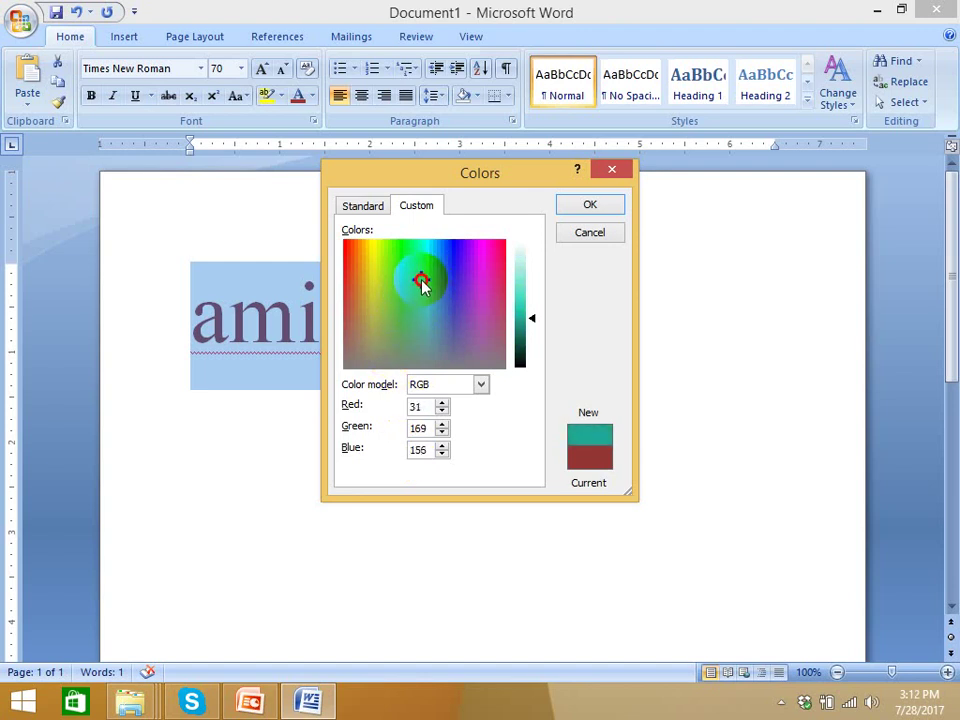
pyautogui.moveTo(454, 283); pyautogui.dragTo(454, 291)
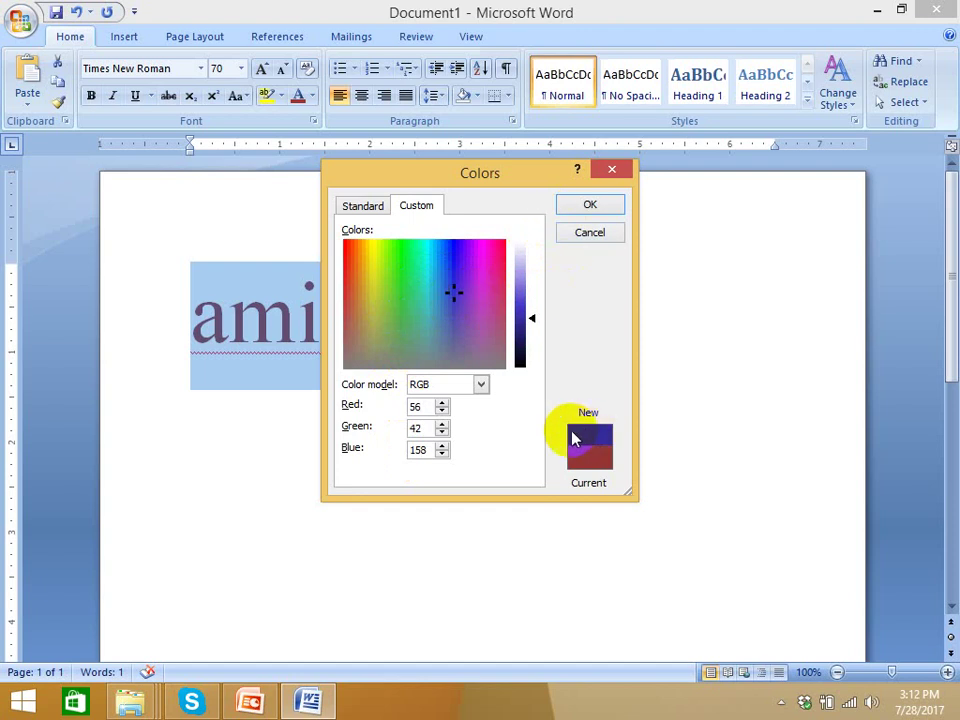
pyautogui.click(585, 207)
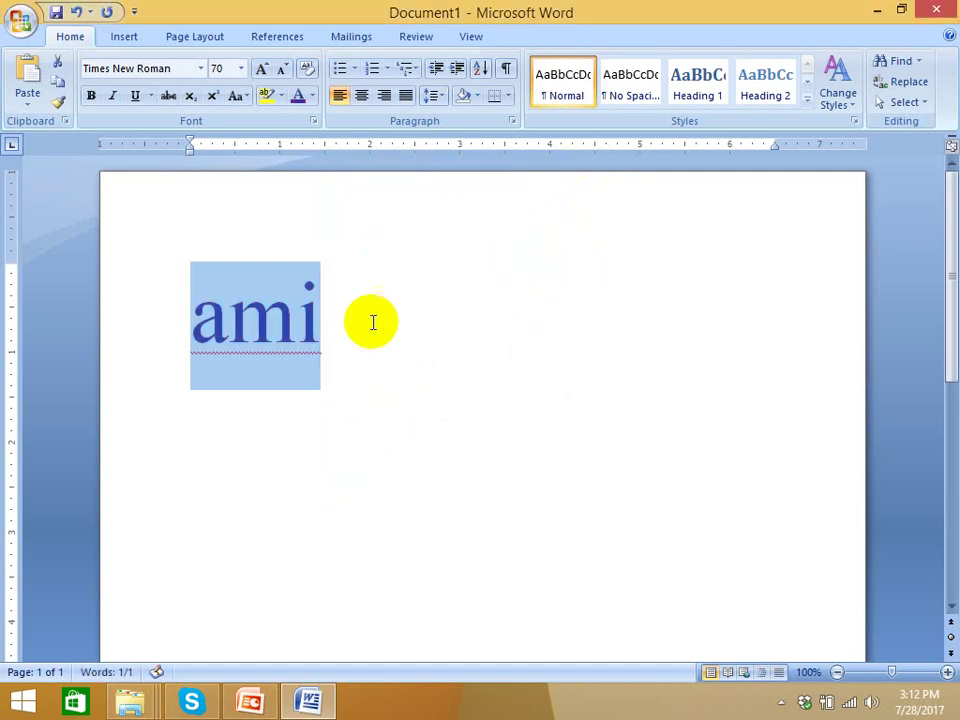
pyautogui.click(358, 331)
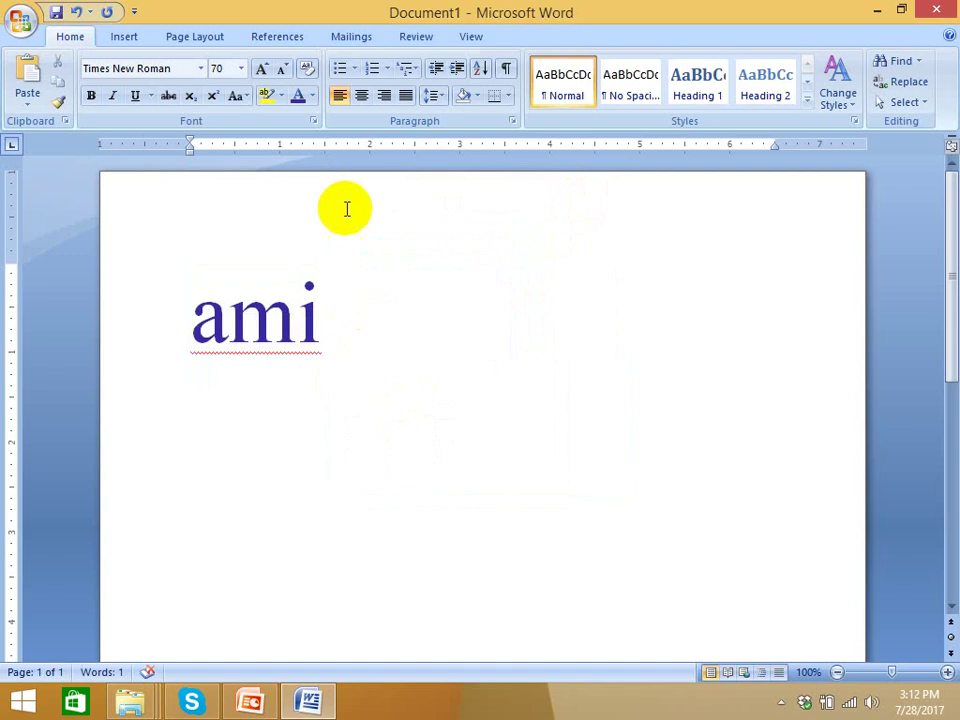
# Reset 'ami' to the Automatic black font colour.
pyautogui.moveTo(345, 340); pyautogui.dragTo(228, 285)
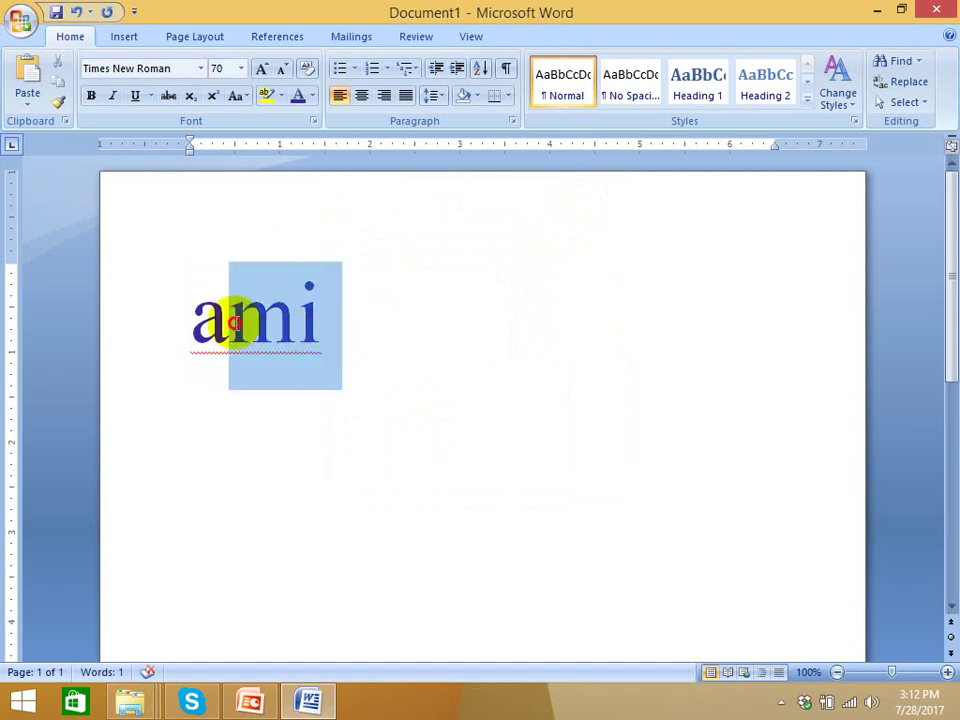
pyautogui.click(310, 96)
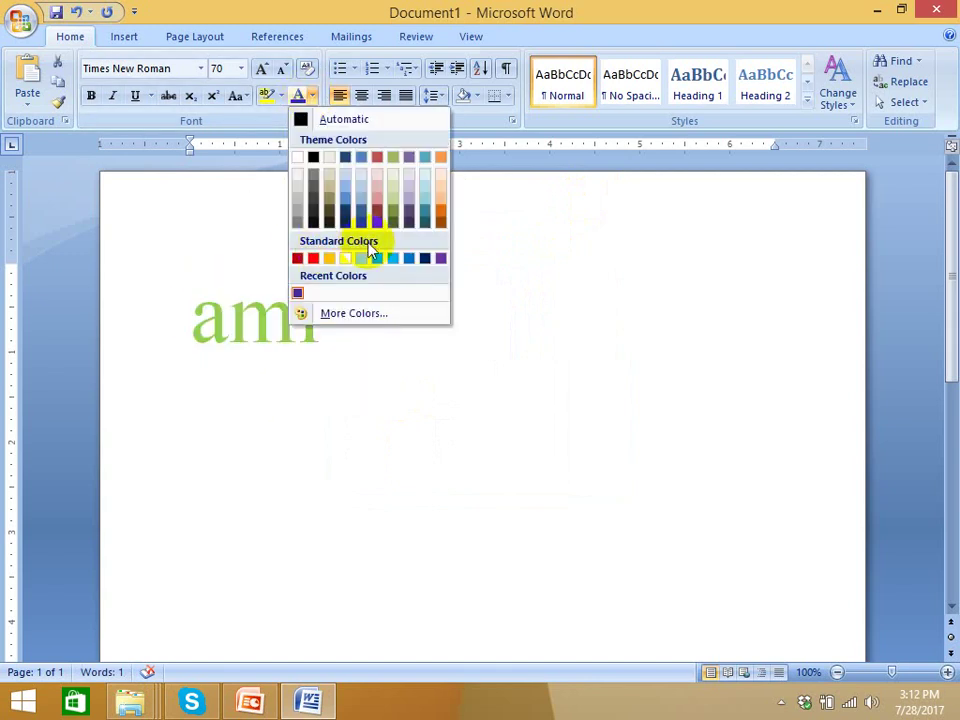
pyautogui.click(333, 122)
pyautogui.click(405, 370)
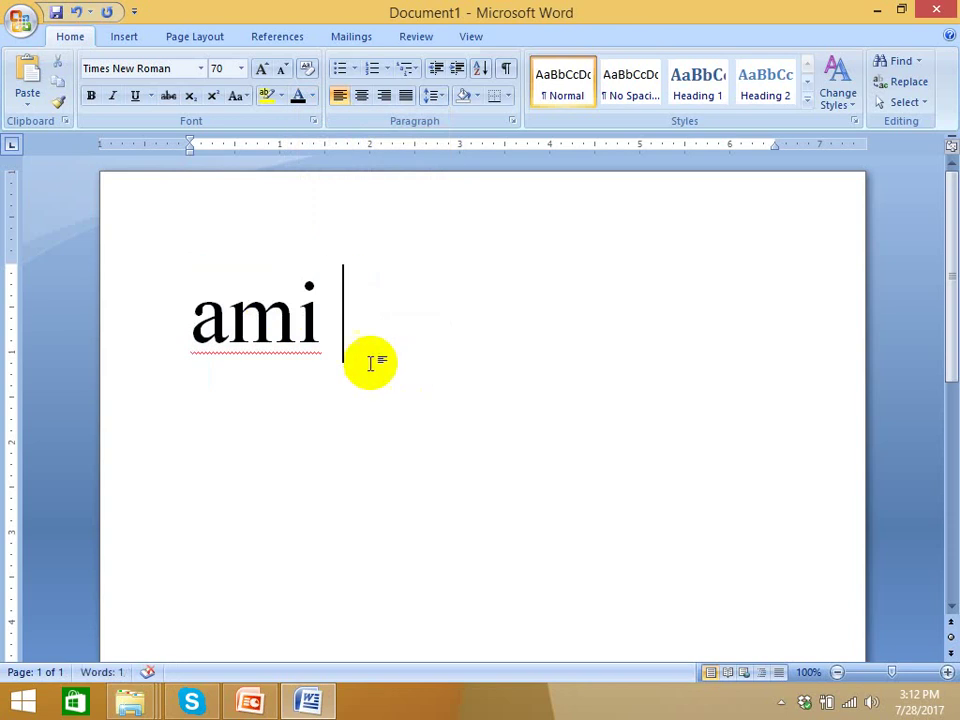
# Select the letters 'am', deselect, then select the whole word 'ami'.
pyautogui.click(251, 407)
pyautogui.moveTo(193, 336); pyautogui.dragTo(317, 338)
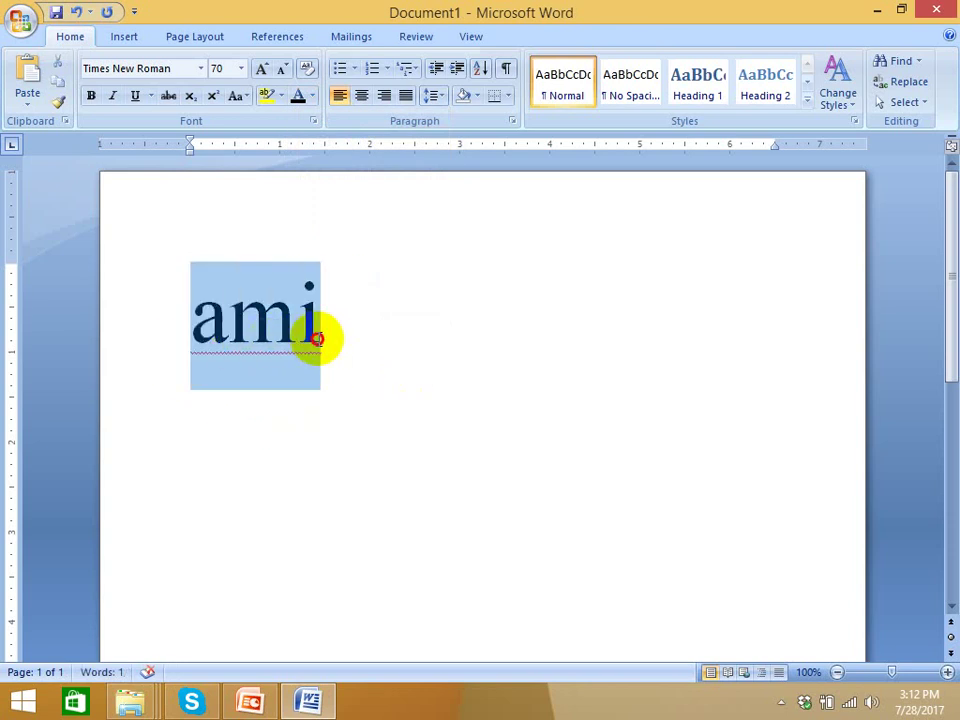
pyautogui.click(356, 336)
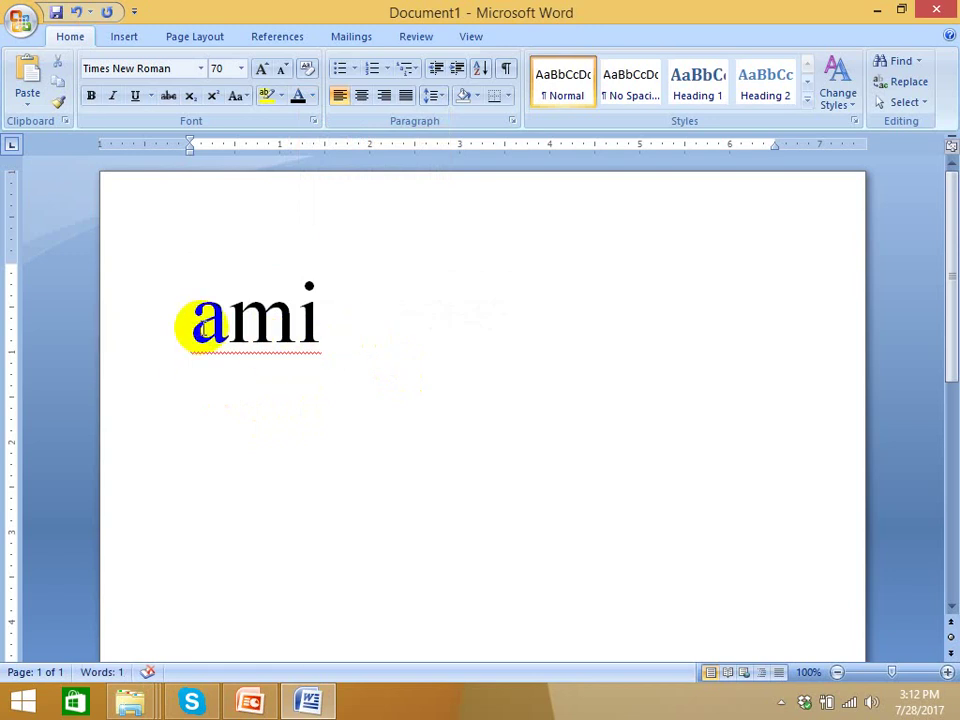
pyautogui.moveTo(195, 321); pyautogui.dragTo(318, 327)
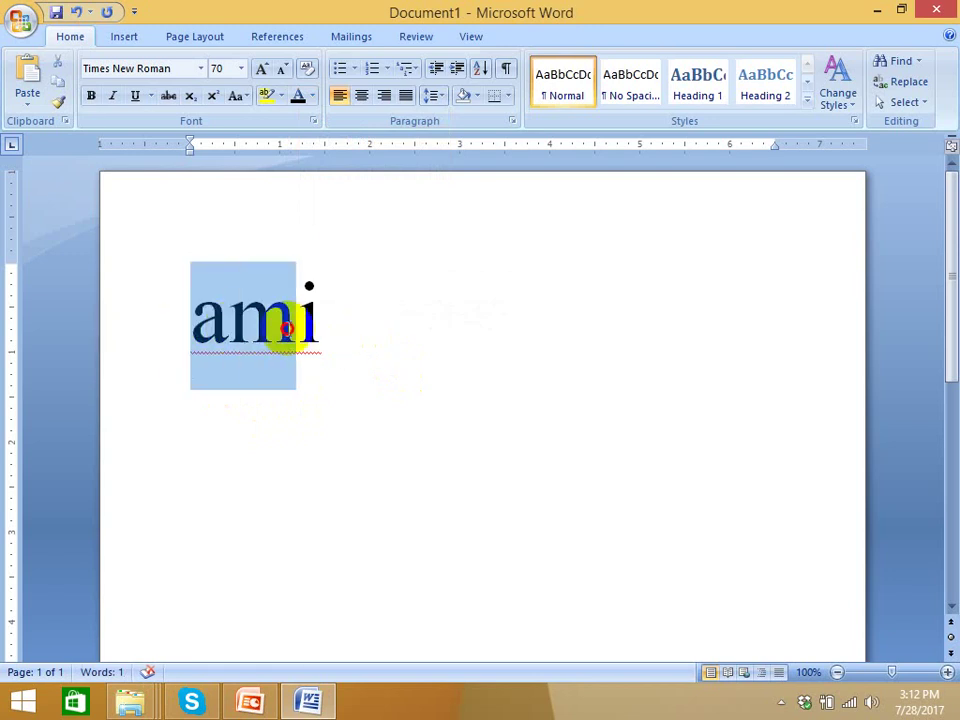
# Highlight 'ami' in Bright Green and reselect its line.
pyautogui.click(282, 97)
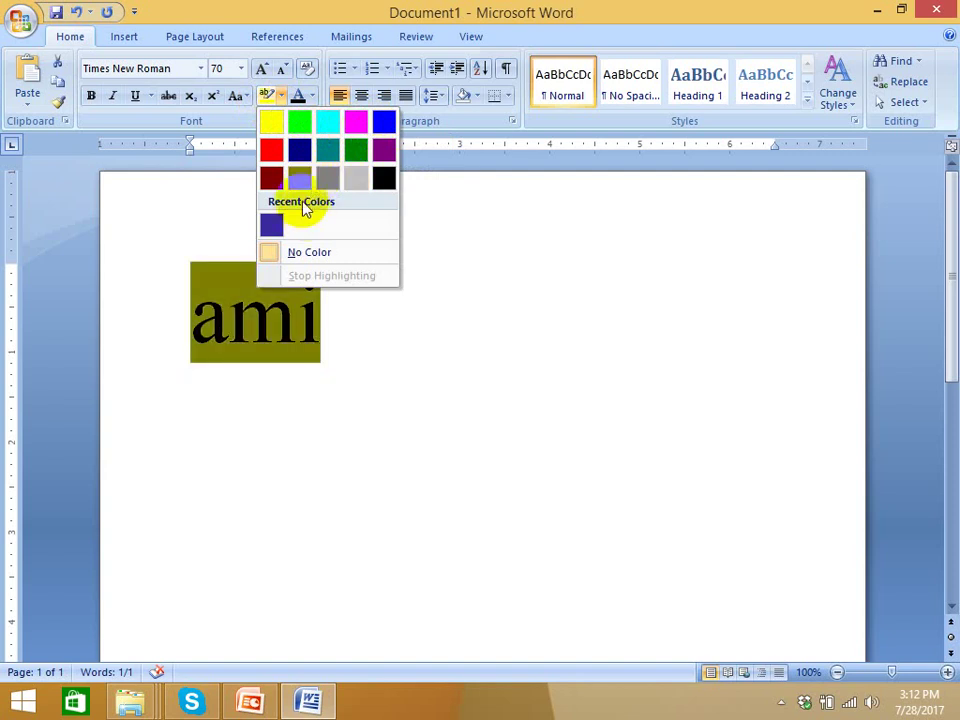
pyautogui.click(298, 125)
pyautogui.click(347, 294)
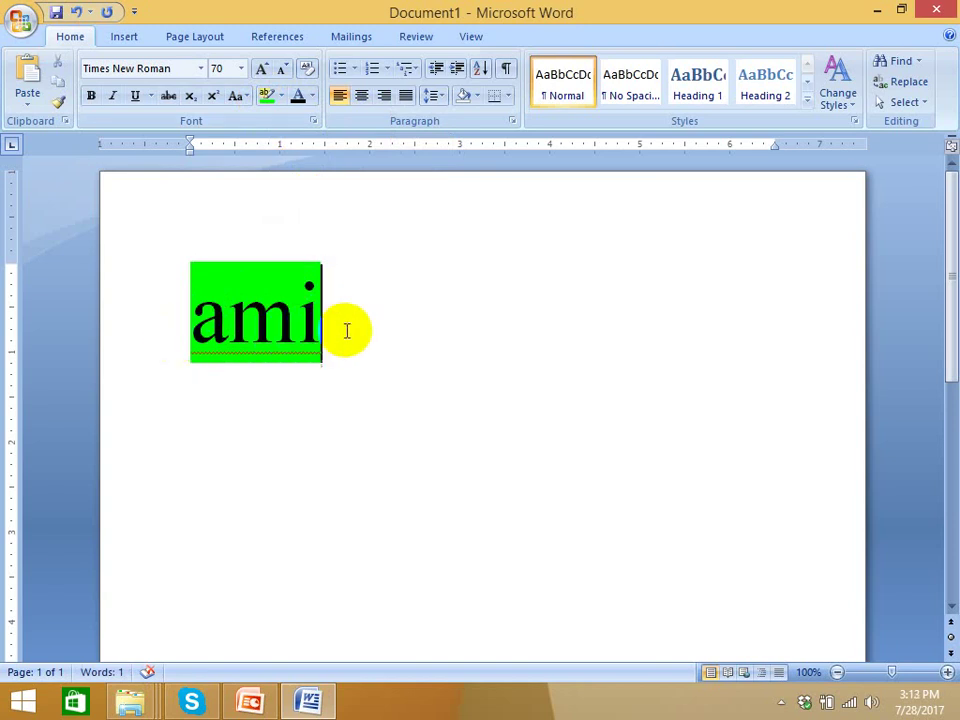
pyautogui.click(181, 308)
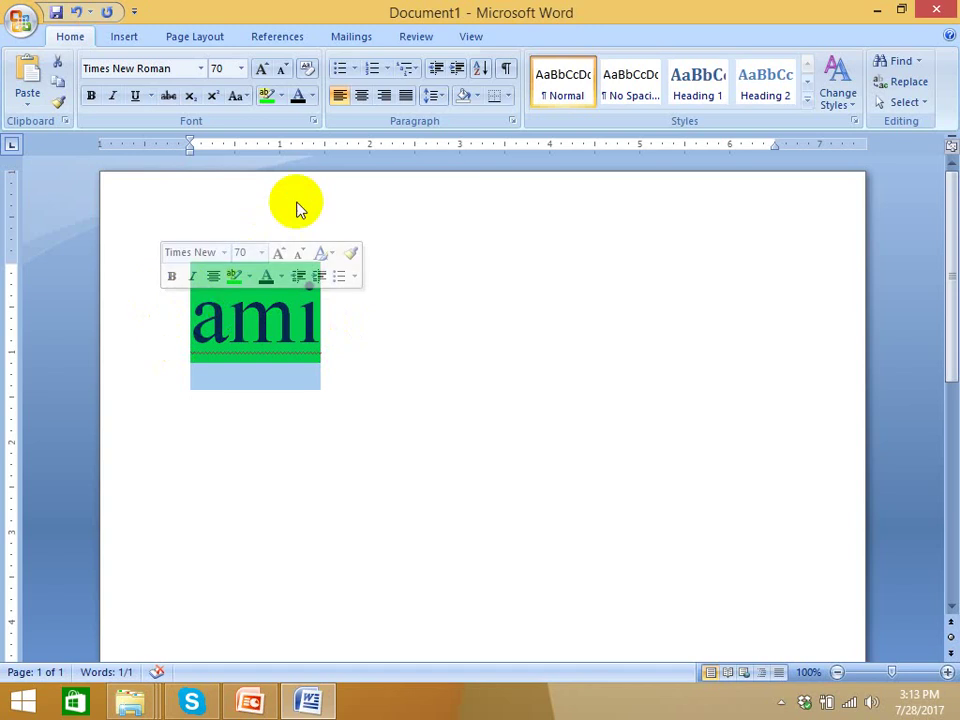
# Colour 'ami' dark red and grow it to size 90.
pyautogui.click(313, 97)
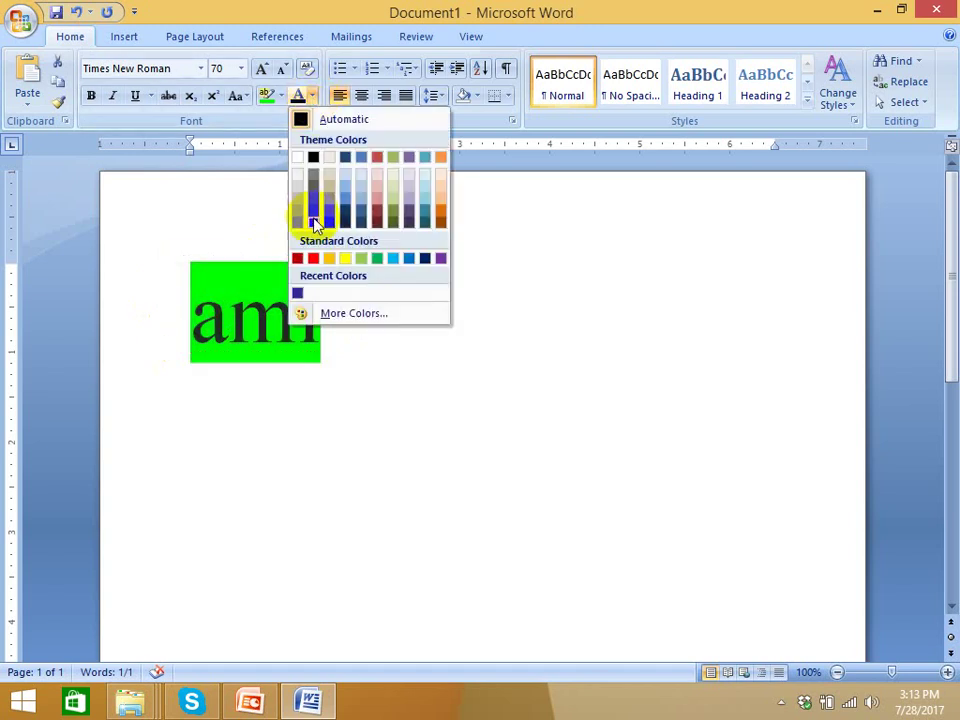
pyautogui.click(376, 217)
pyautogui.click(407, 283)
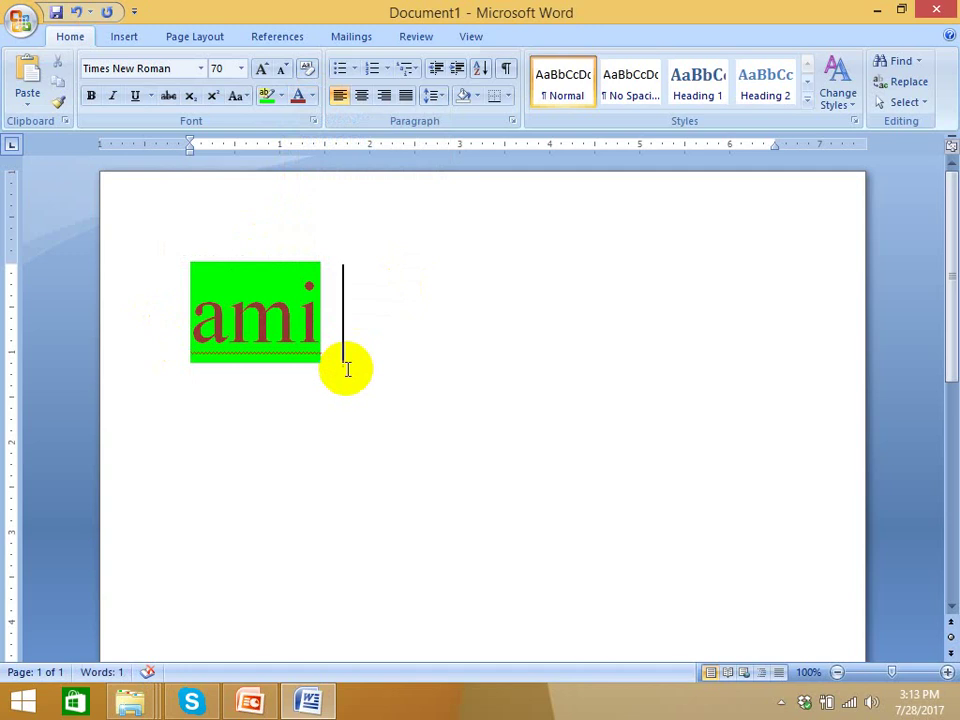
pyautogui.click(261, 72)
pyautogui.click(261, 72)
pyautogui.click(261, 72)
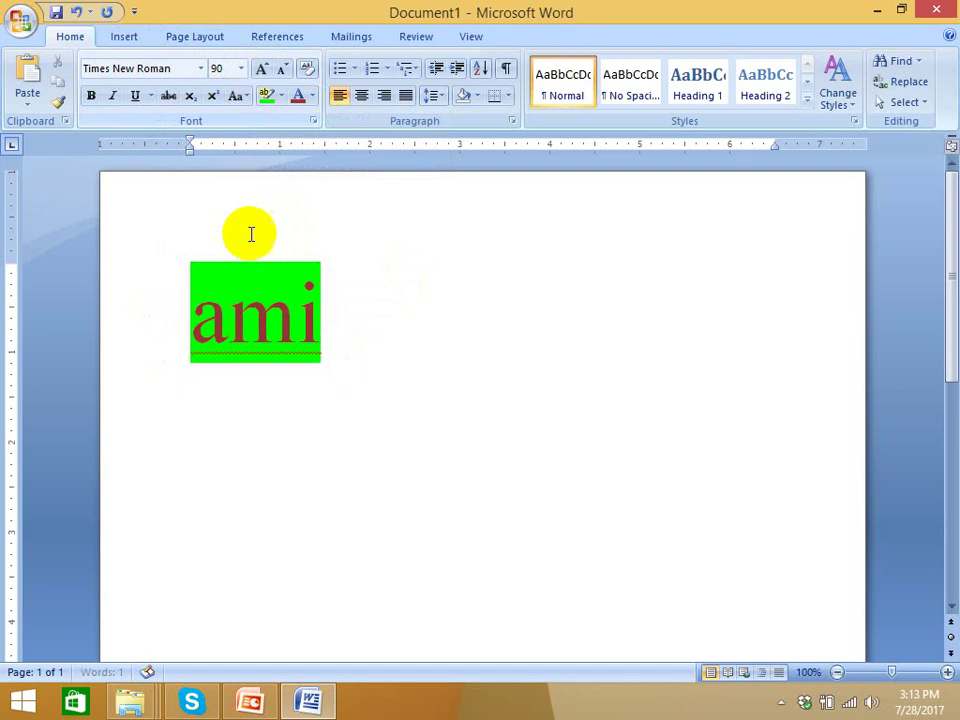
# Grow 'ami' to 140, shrink it to 80, then clear formatting to Calibri 11.
pyautogui.moveTo(335, 303); pyautogui.dragTo(154, 268)
pyautogui.click(258, 68)
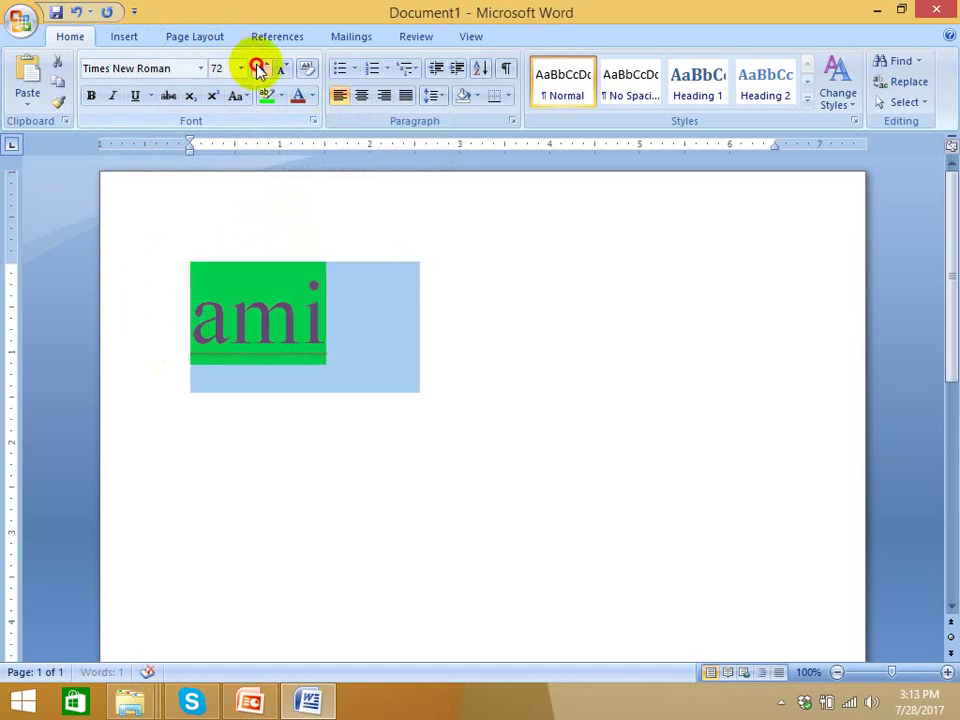
pyautogui.click(258, 68)
pyautogui.click(258, 68)
pyautogui.click(258, 68)
pyautogui.click(258, 68)
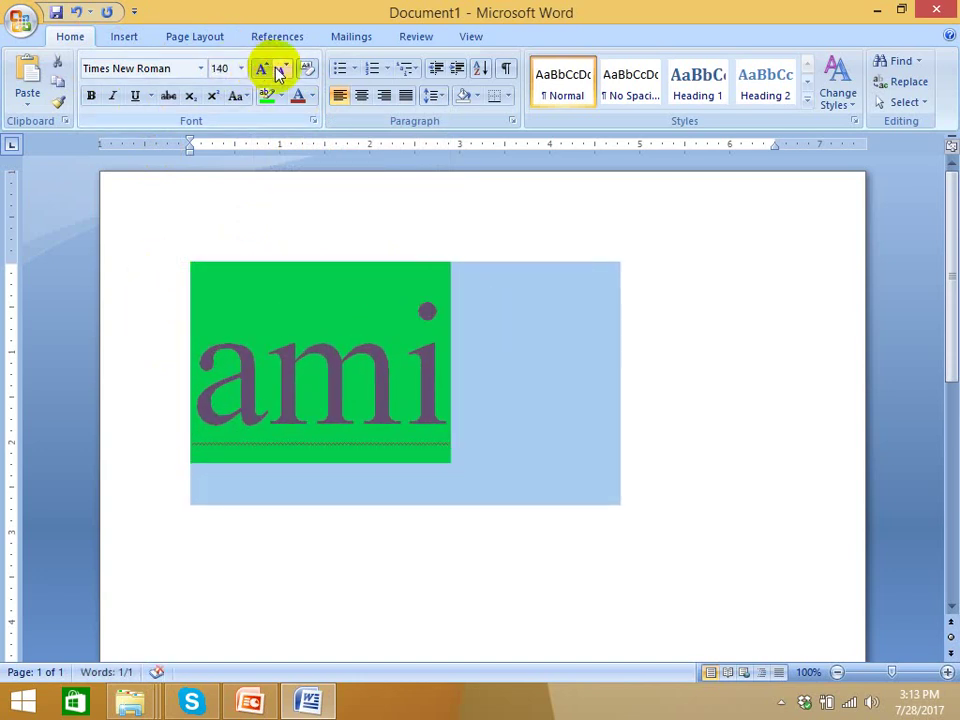
pyautogui.click(277, 70)
pyautogui.click(277, 70)
pyautogui.click(277, 70)
pyautogui.click(277, 70)
pyautogui.click(277, 70)
pyautogui.click(277, 70)
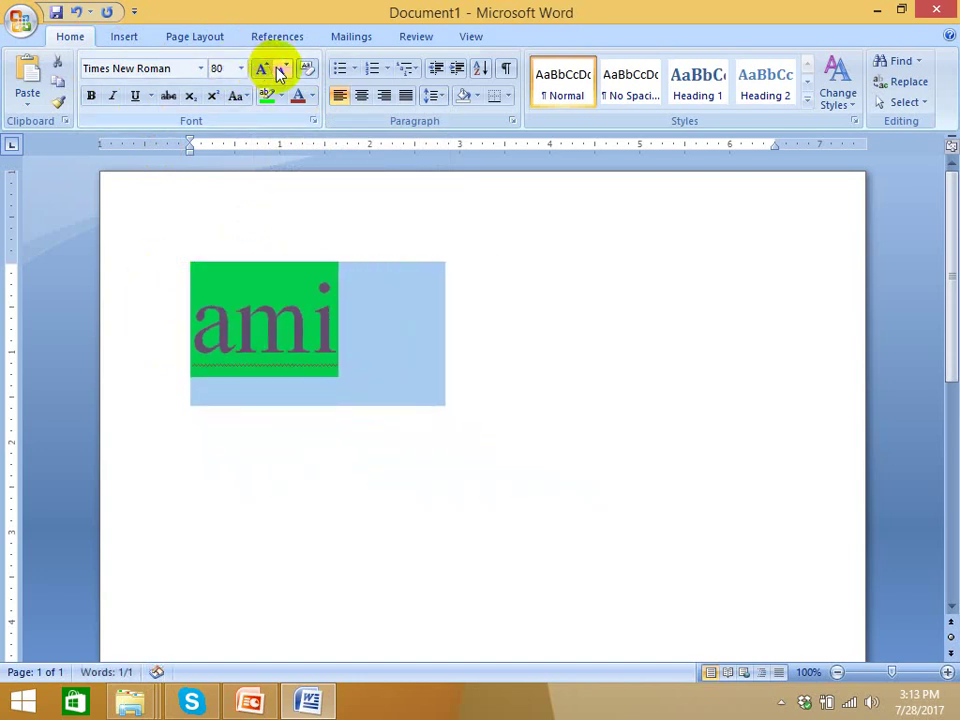
pyautogui.click(473, 415)
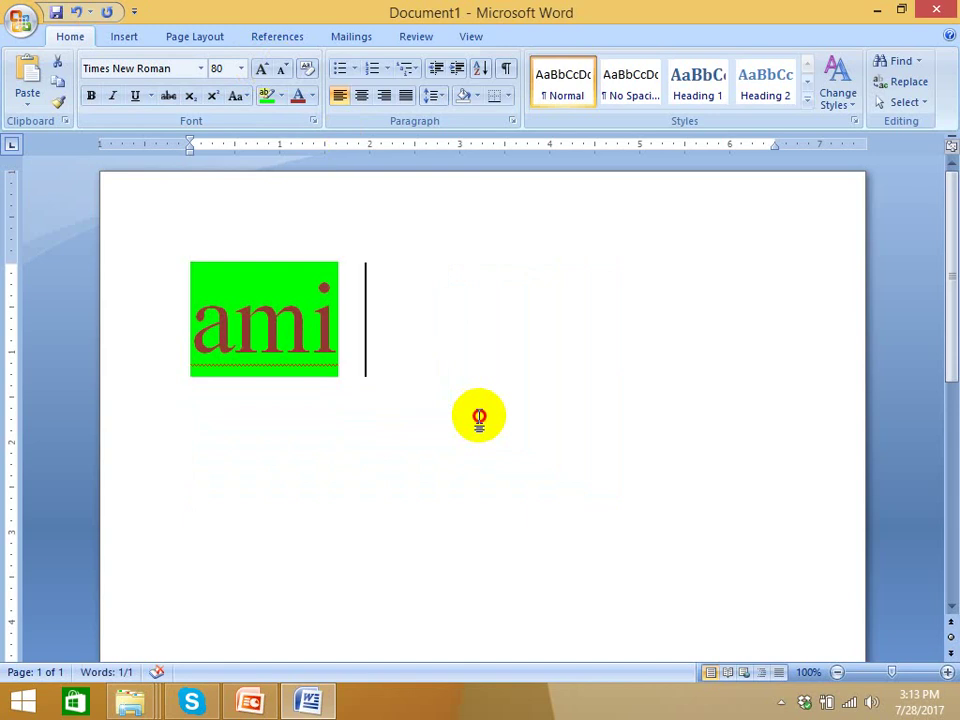
pyautogui.click(305, 67)
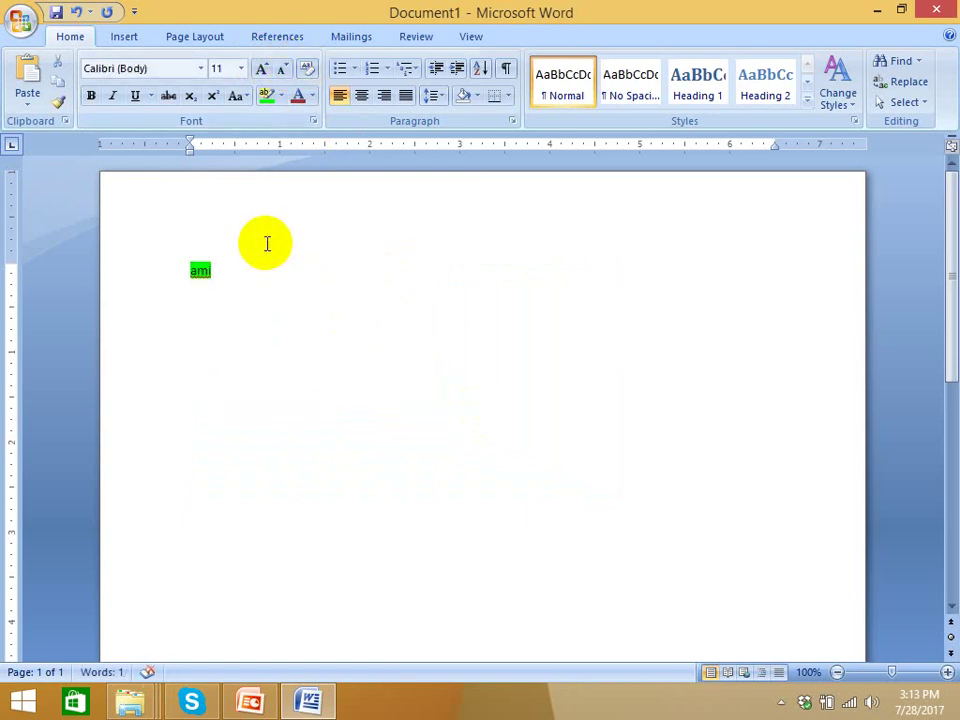
# Grow 'ami' to size 20, then close Word without saving.
pyautogui.click(139, 260)
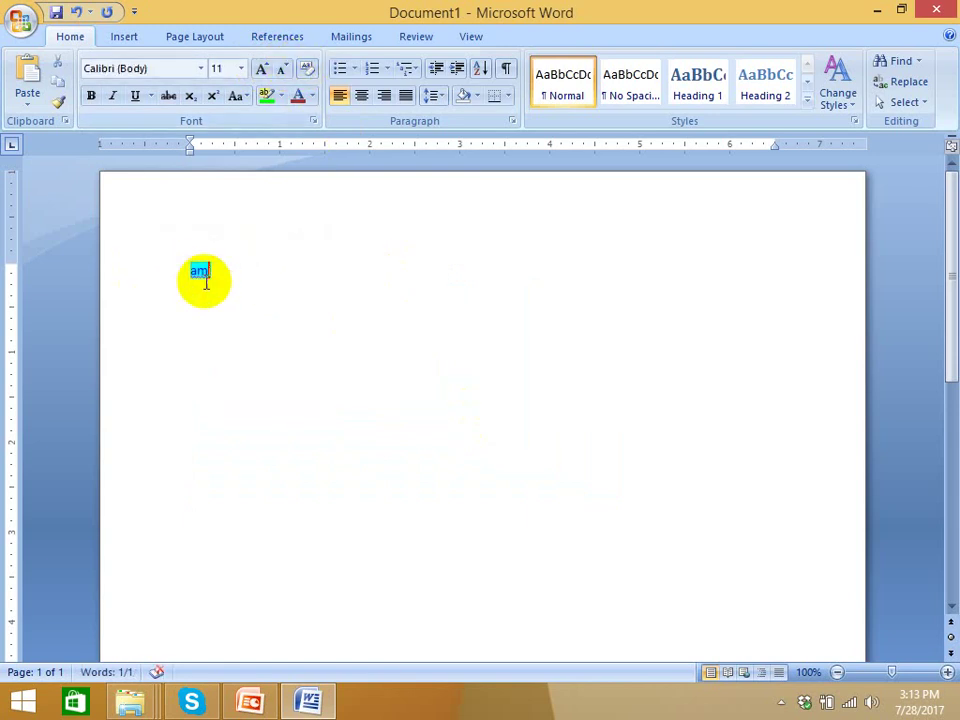
pyautogui.click(190, 270)
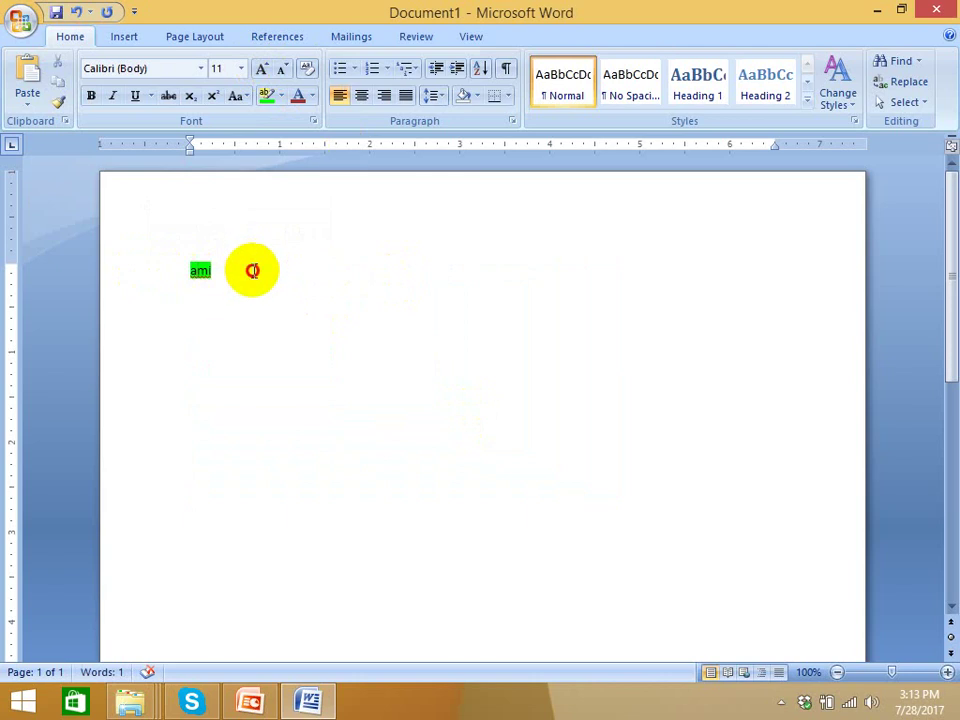
pyautogui.doubleClick(240, 272)
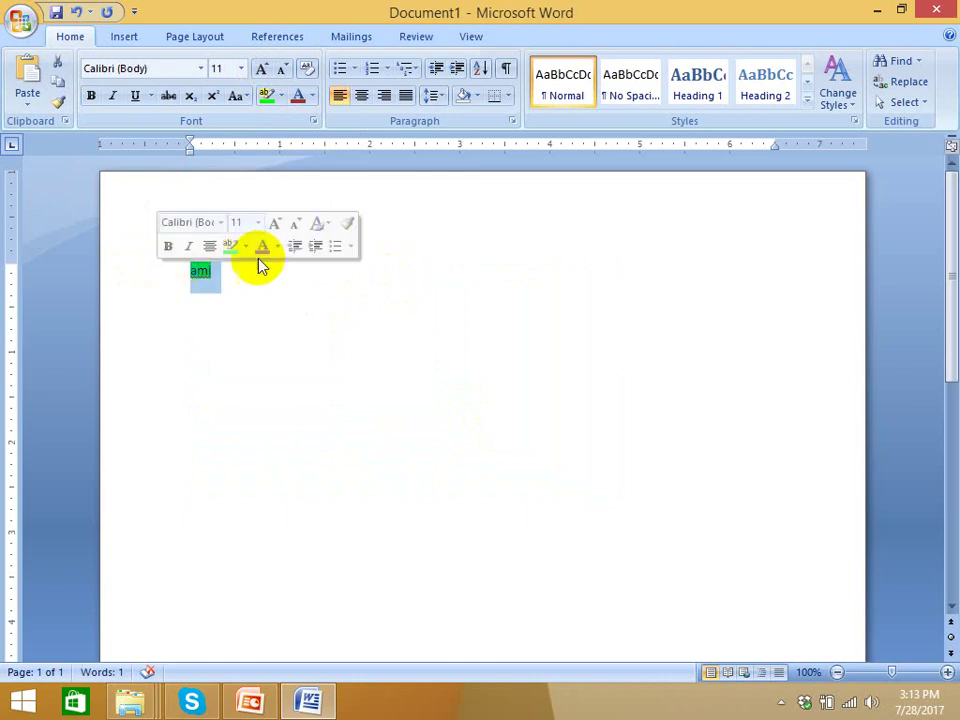
pyautogui.click(259, 68)
pyautogui.click(259, 68)
pyautogui.click(259, 68)
pyautogui.click(259, 68)
pyautogui.click(259, 68)
pyautogui.click(340, 313)
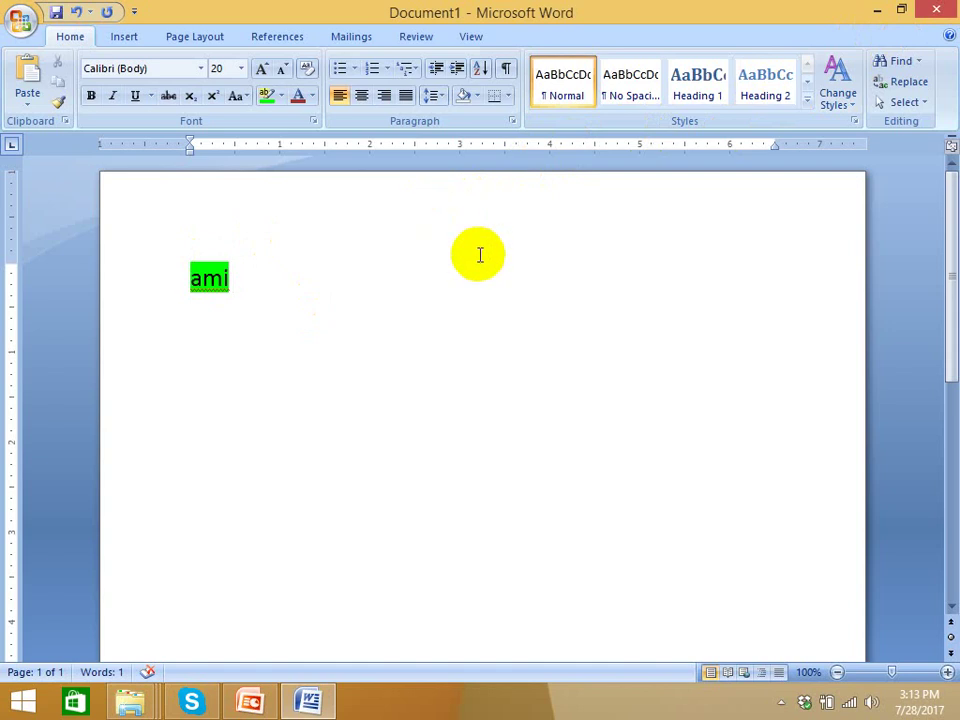
pyautogui.click(935, 9)
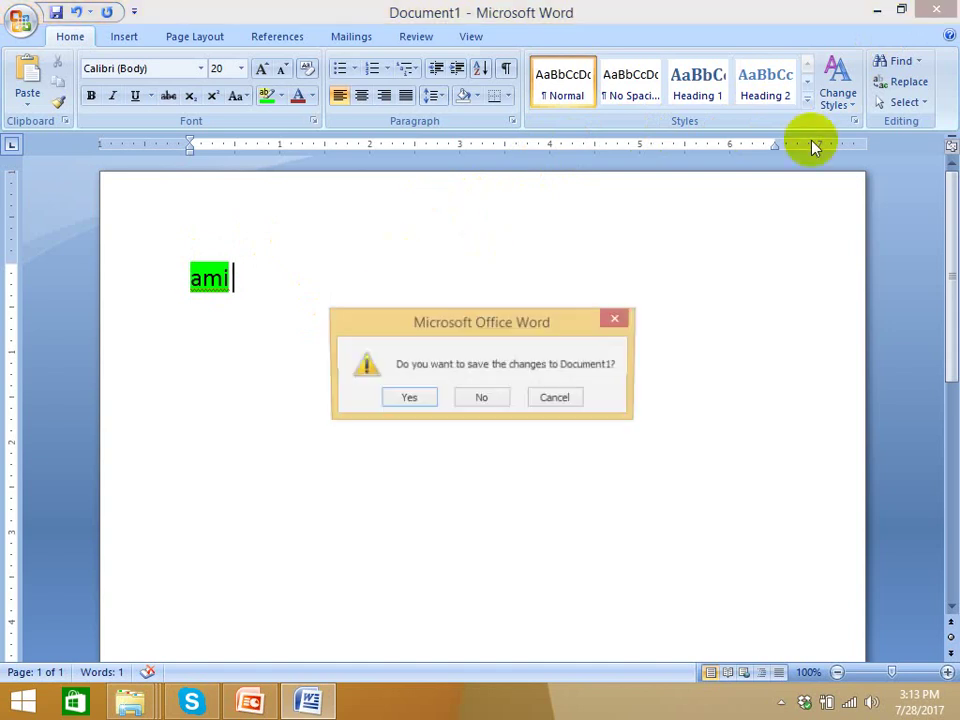
pyautogui.click(500, 398)
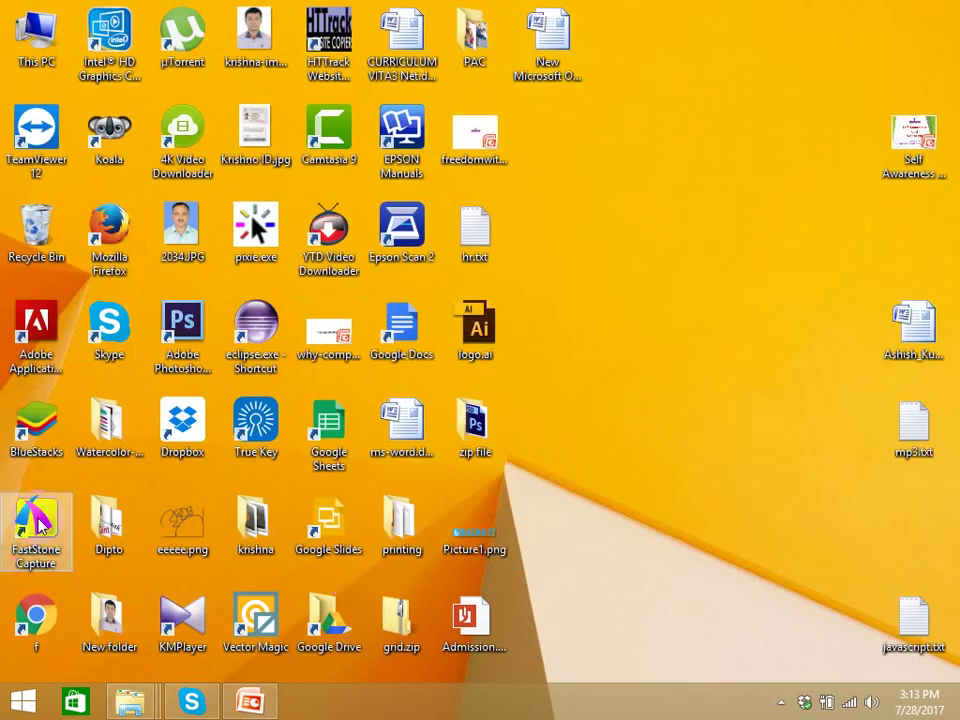
# Open computer-sheet.docx from My-Asset (H:) > Basic Computer Class > Class#2.
pyautogui.click(50, 50)
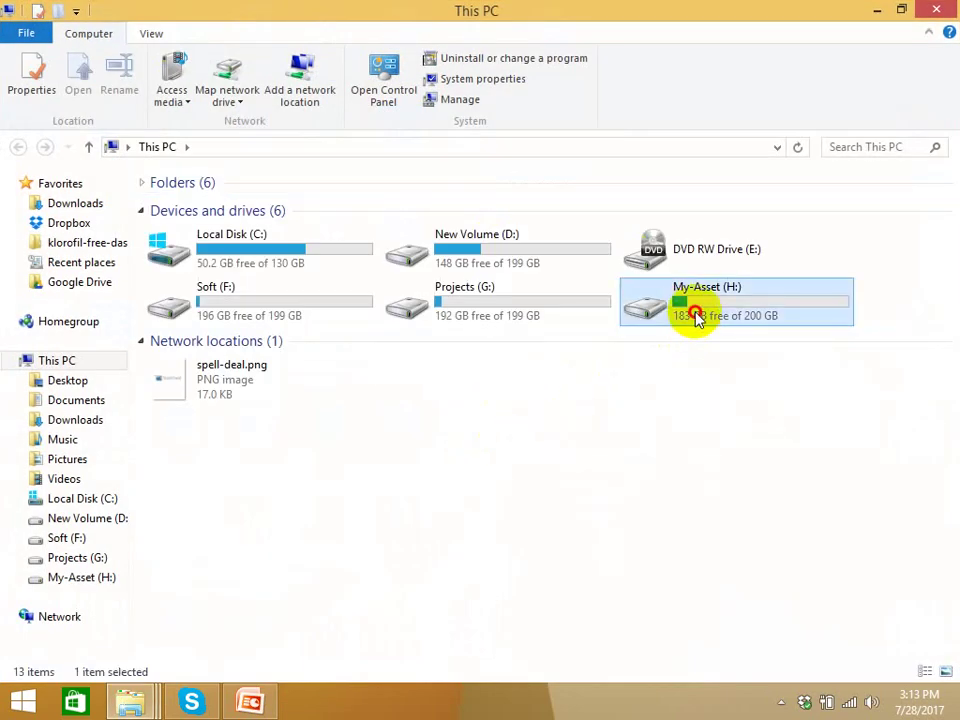
pyautogui.doubleClick(692, 315)
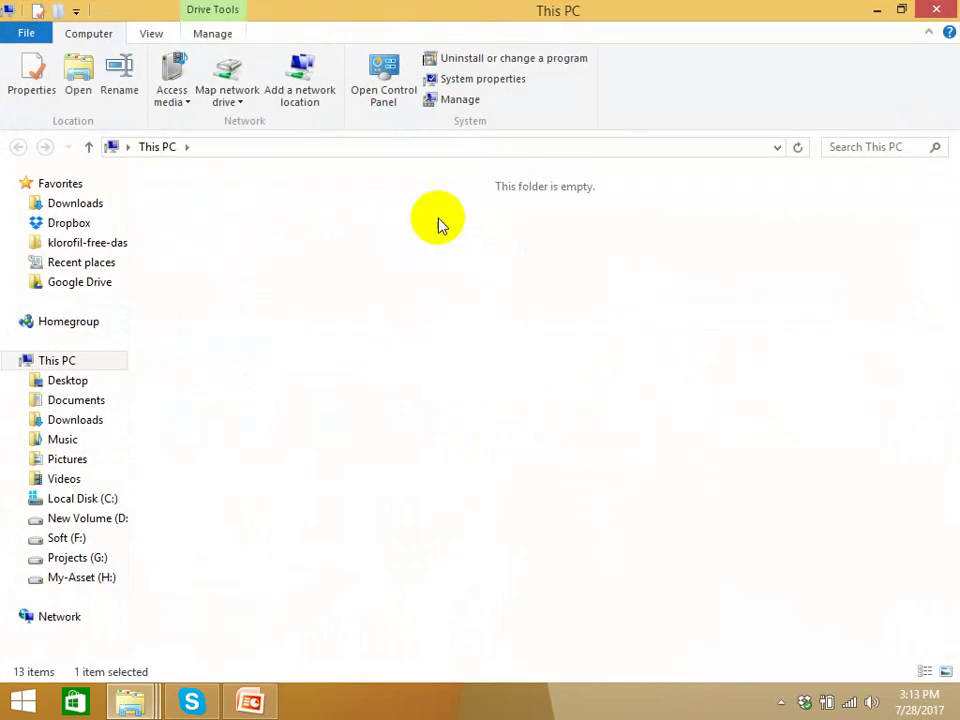
pyautogui.click(426, 222)
pyautogui.doubleClick(426, 222)
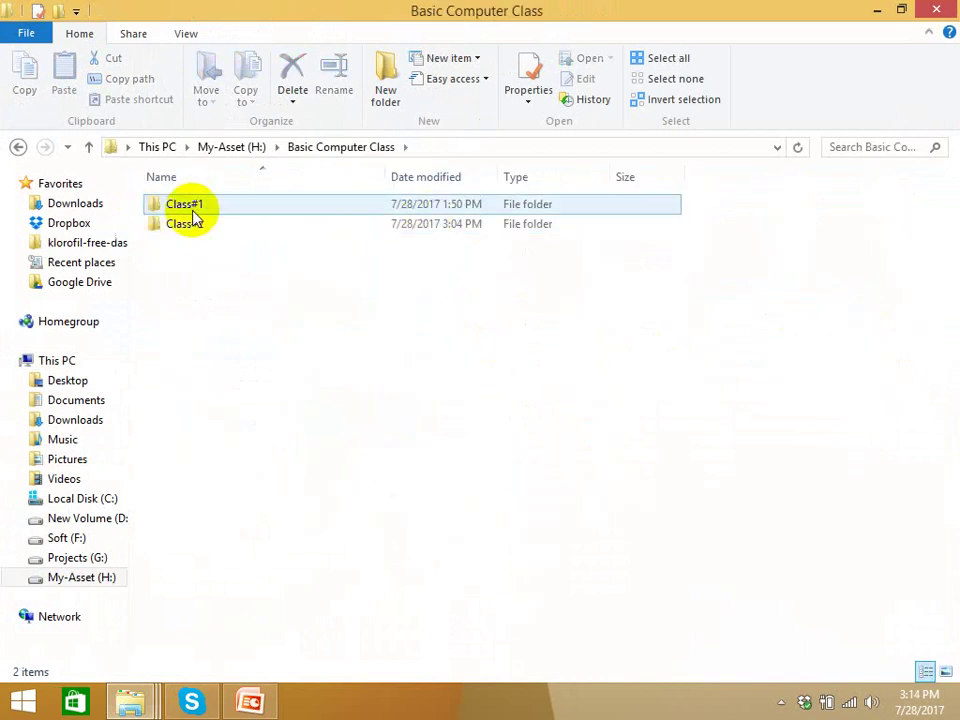
pyautogui.doubleClick(197, 222)
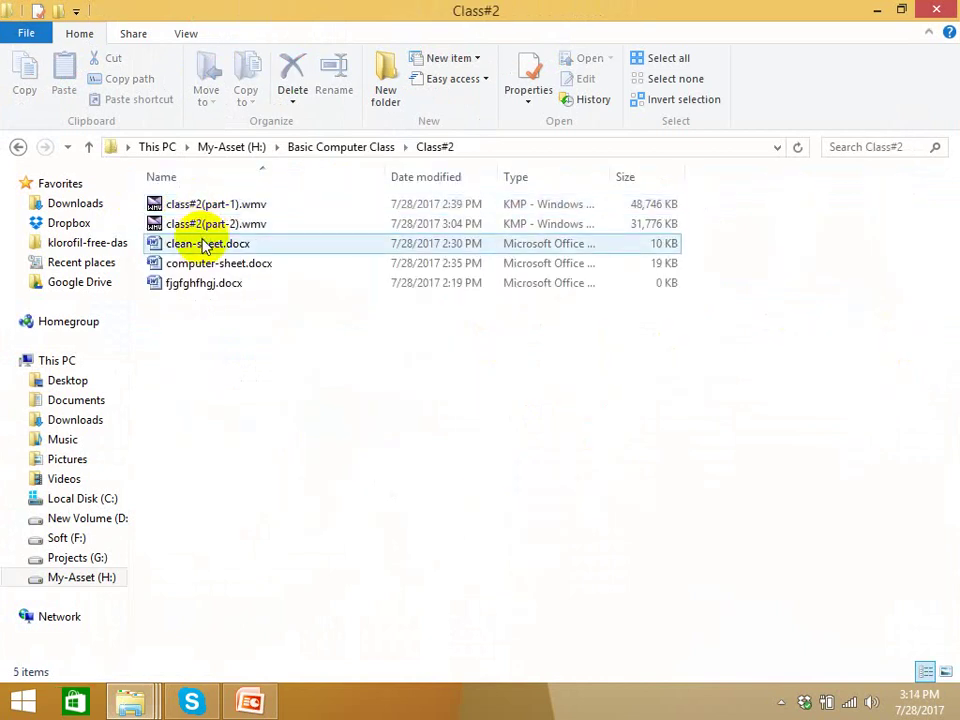
pyautogui.click(195, 264)
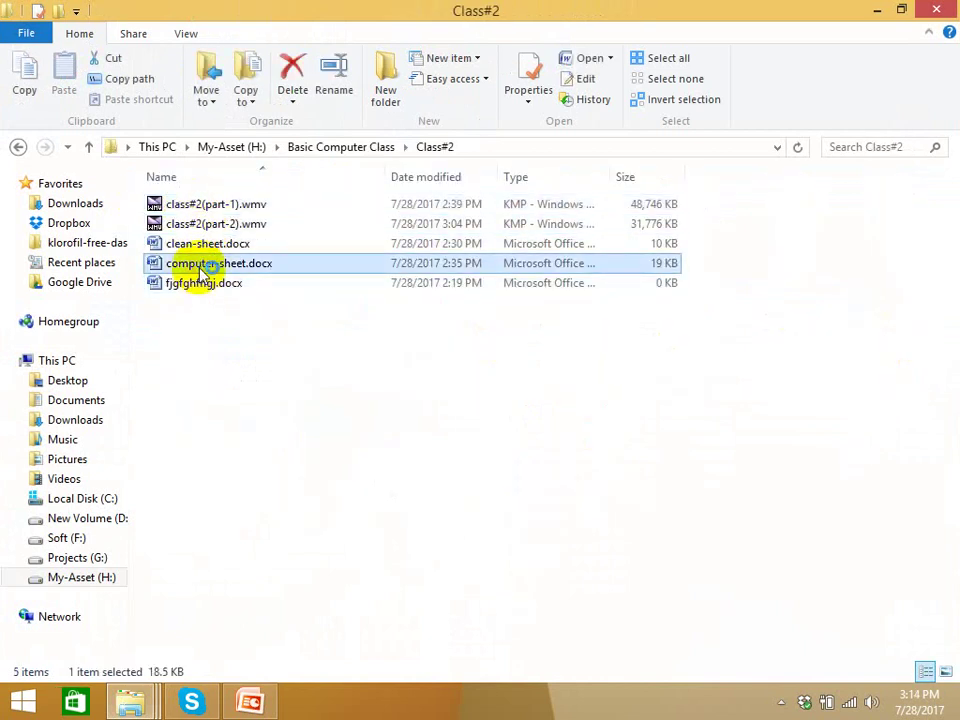
pyautogui.doubleClick(203, 272)
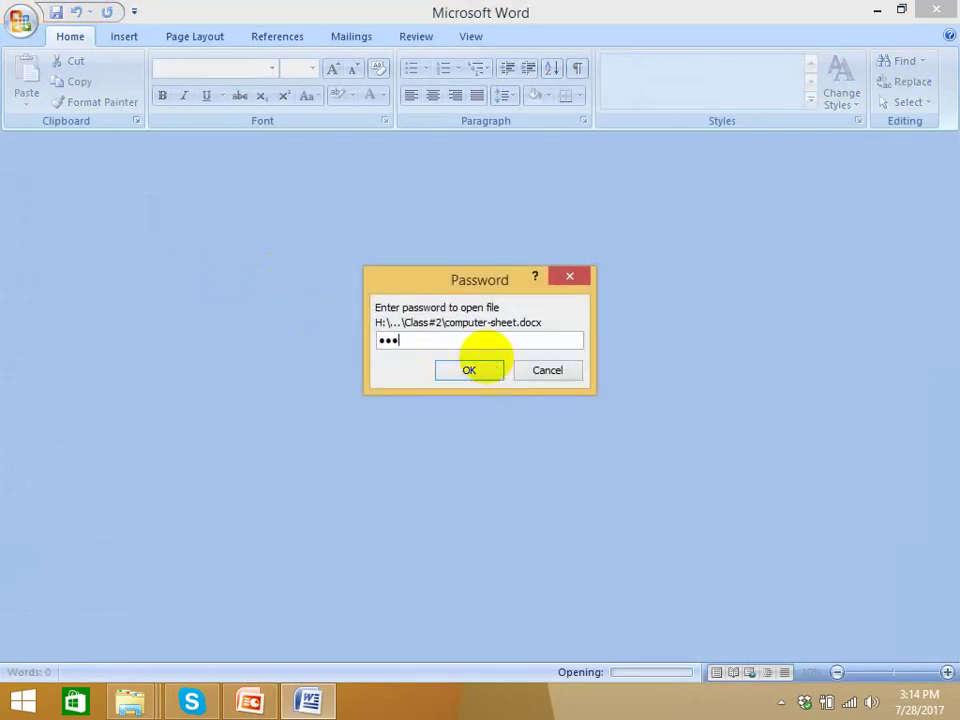
# Submit the document password and place the cursor at the end of the last list line.
pyautogui.click(486, 362)
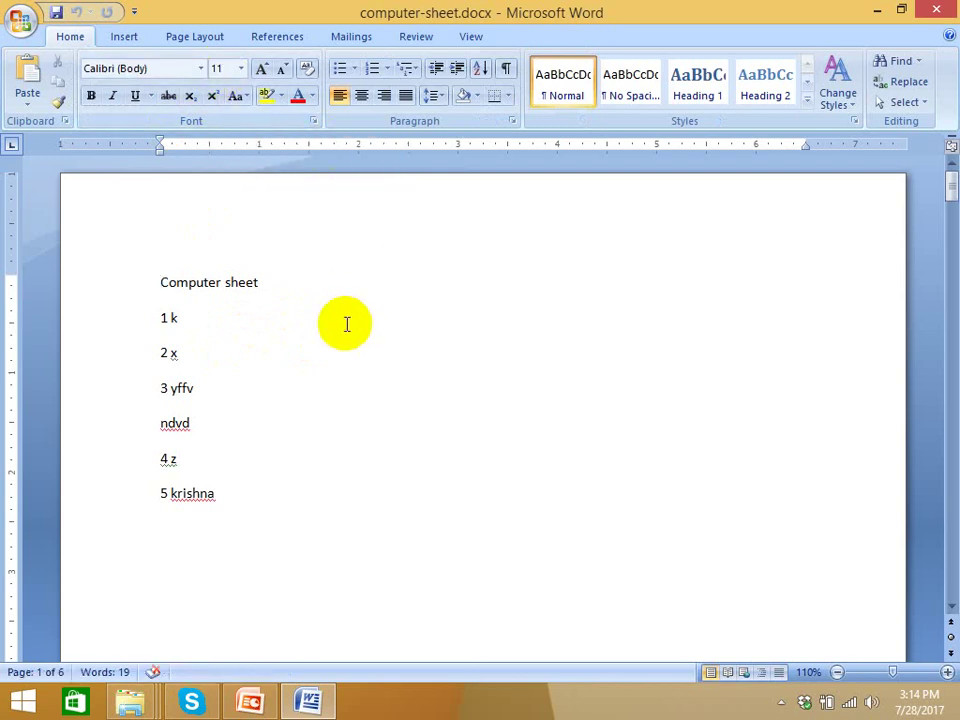
pyautogui.click(240, 478)
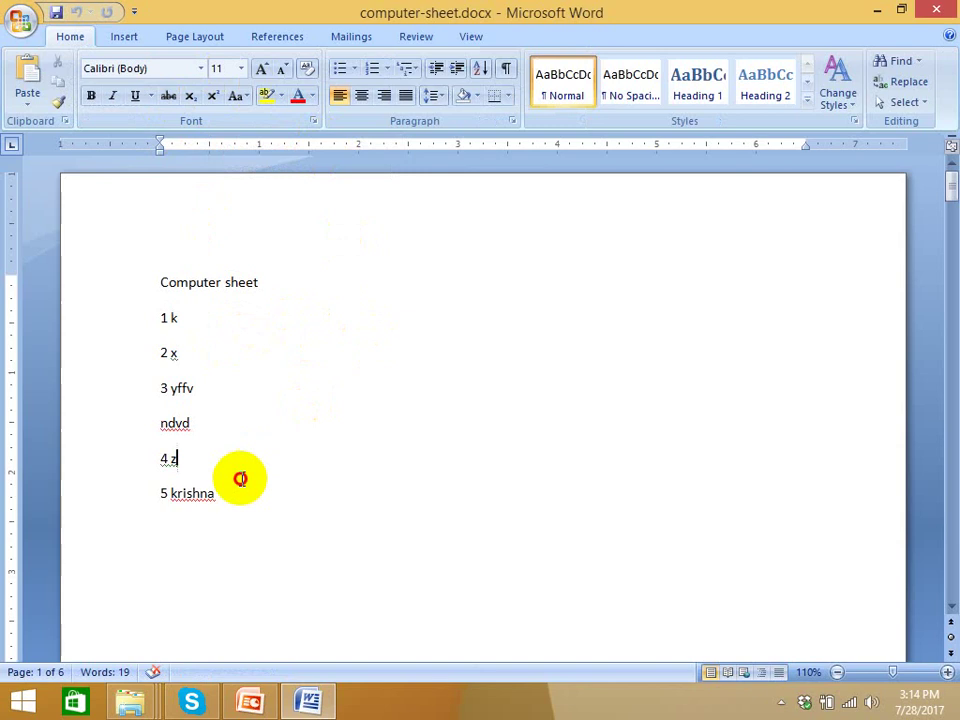
pyautogui.click(240, 495)
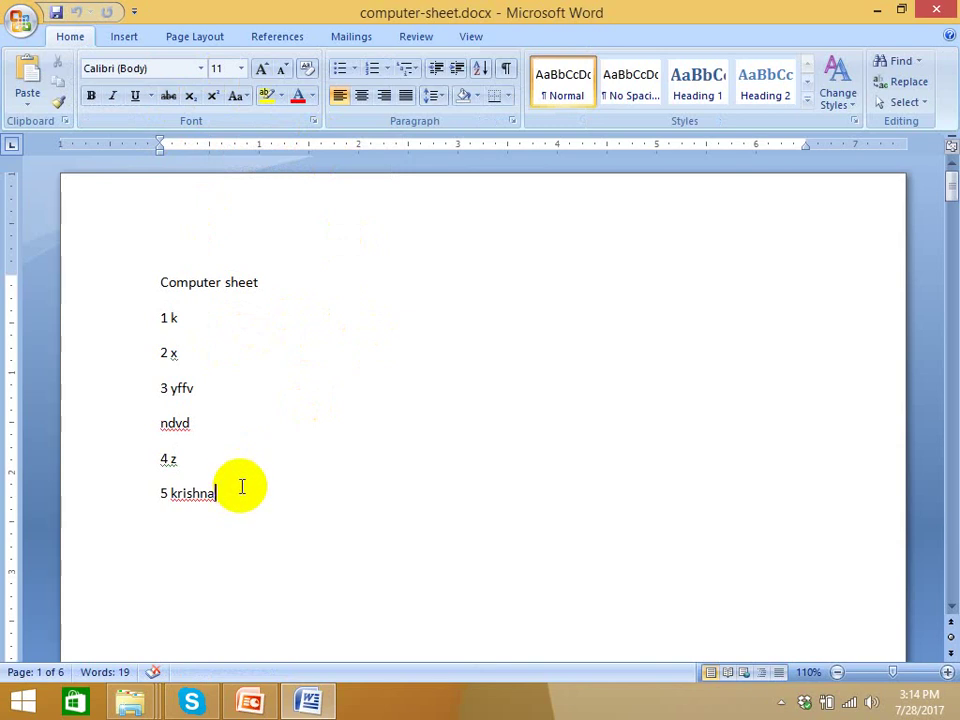
pyautogui.moveTo(241, 487); pyautogui.dragTo(133, 470)
pyautogui.click(262, 70)
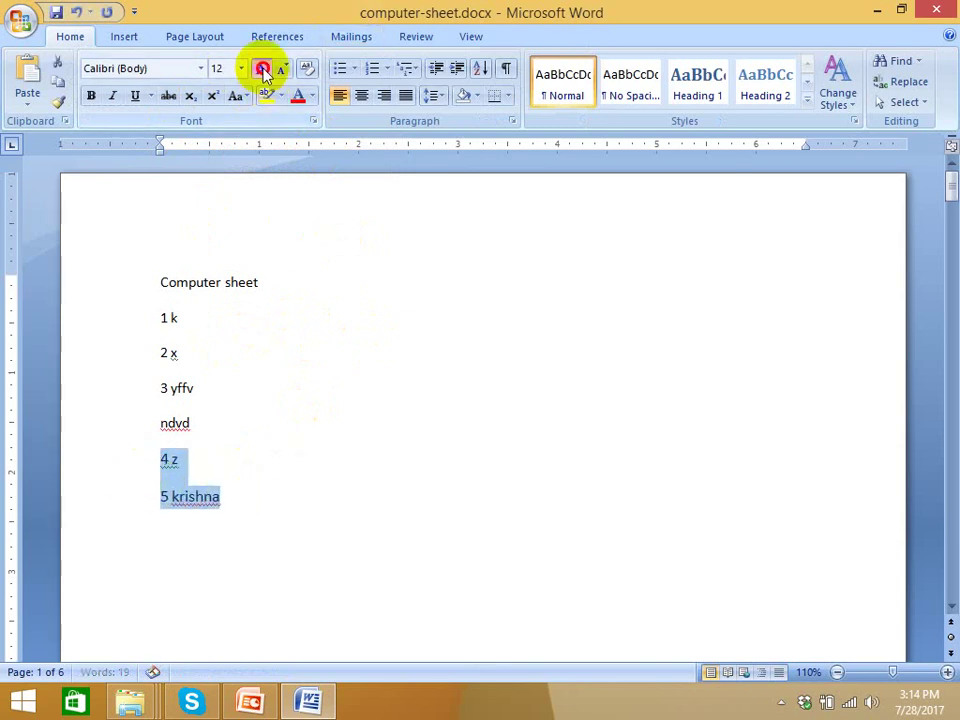
pyautogui.click(263, 70)
pyautogui.click(263, 70)
pyautogui.click(262, 70)
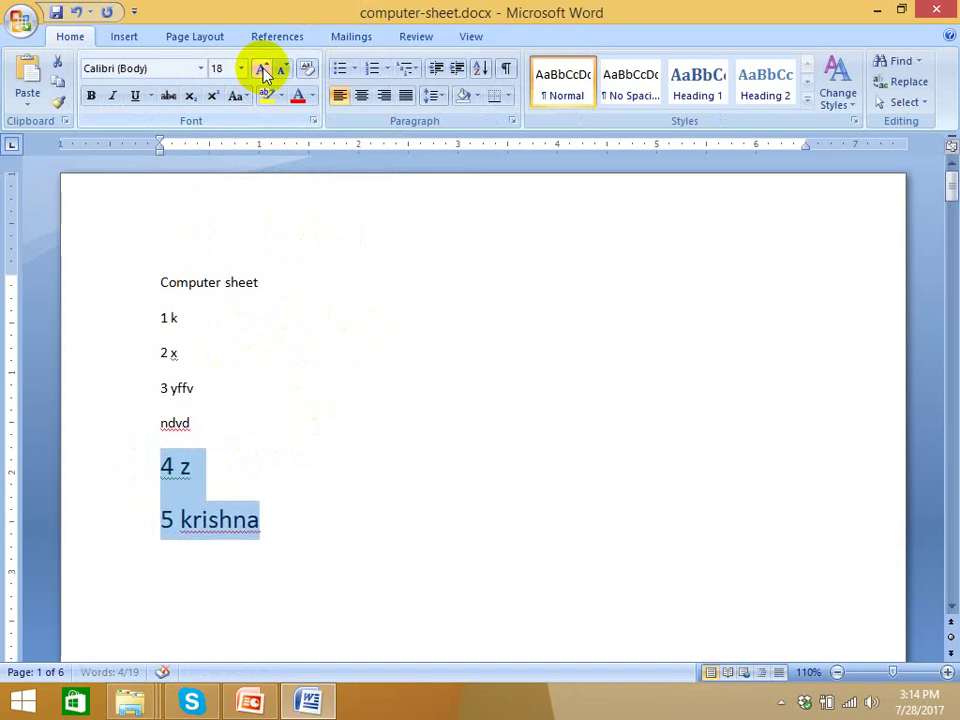
pyautogui.click(262, 70)
pyautogui.click(262, 70)
pyautogui.click(262, 70)
pyautogui.click(263, 70)
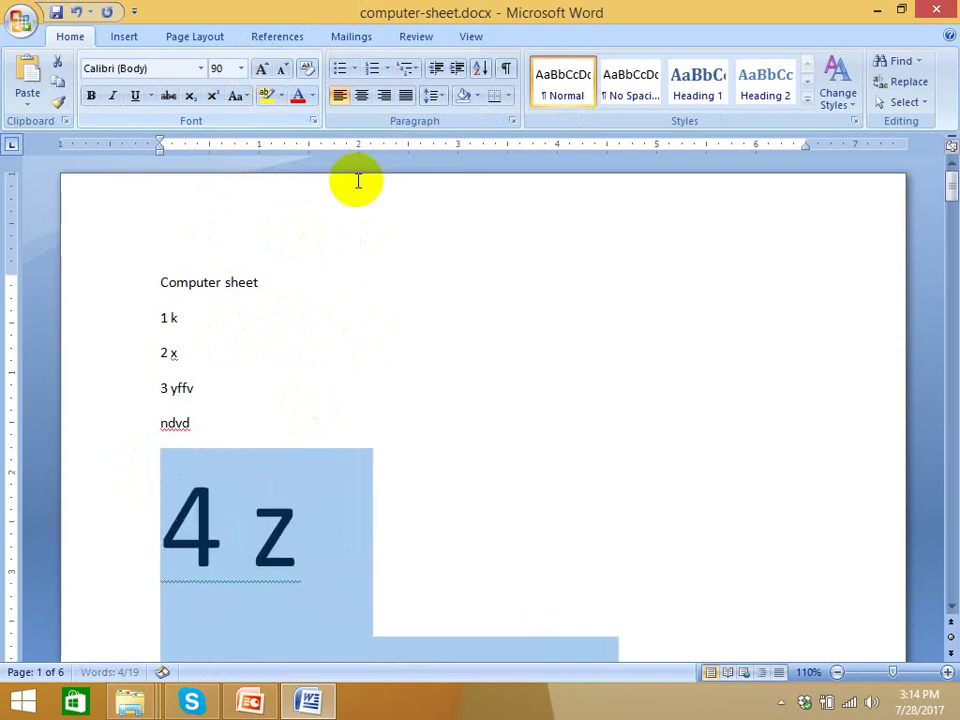
pyautogui.scroll(-3, 380, 240)
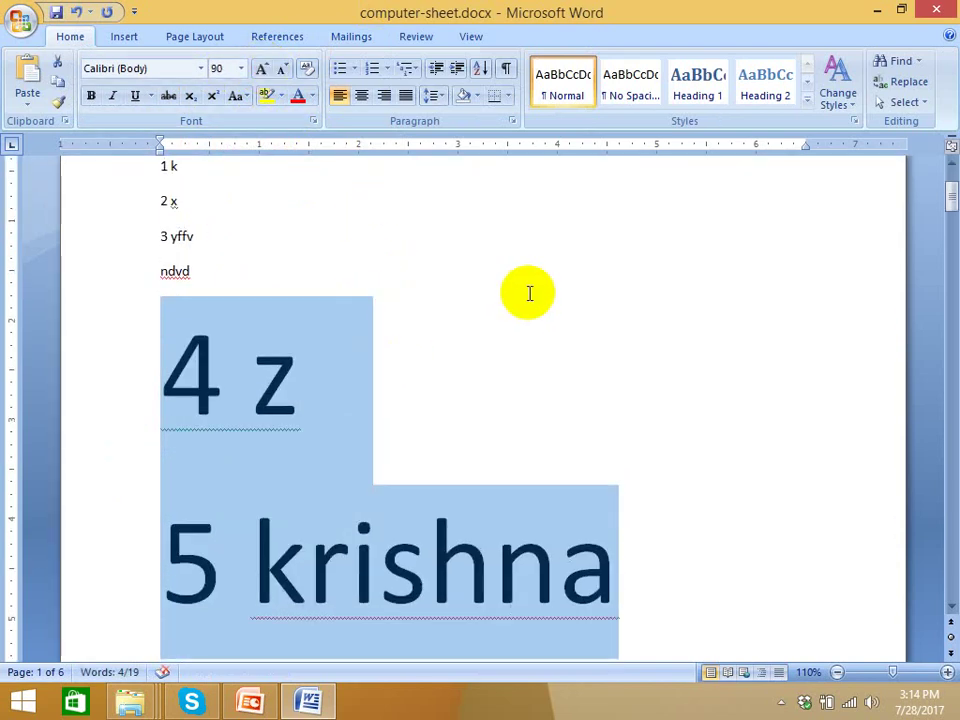
pyautogui.click(219, 70)
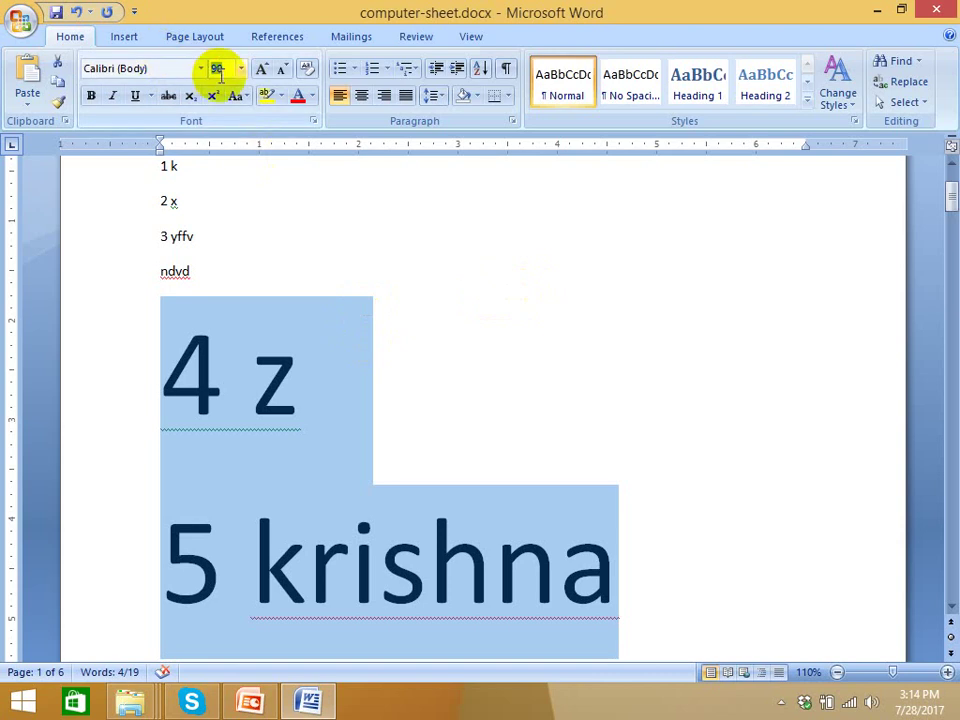
pyautogui.click(283, 70)
pyautogui.click(283, 70)
pyautogui.click(283, 70)
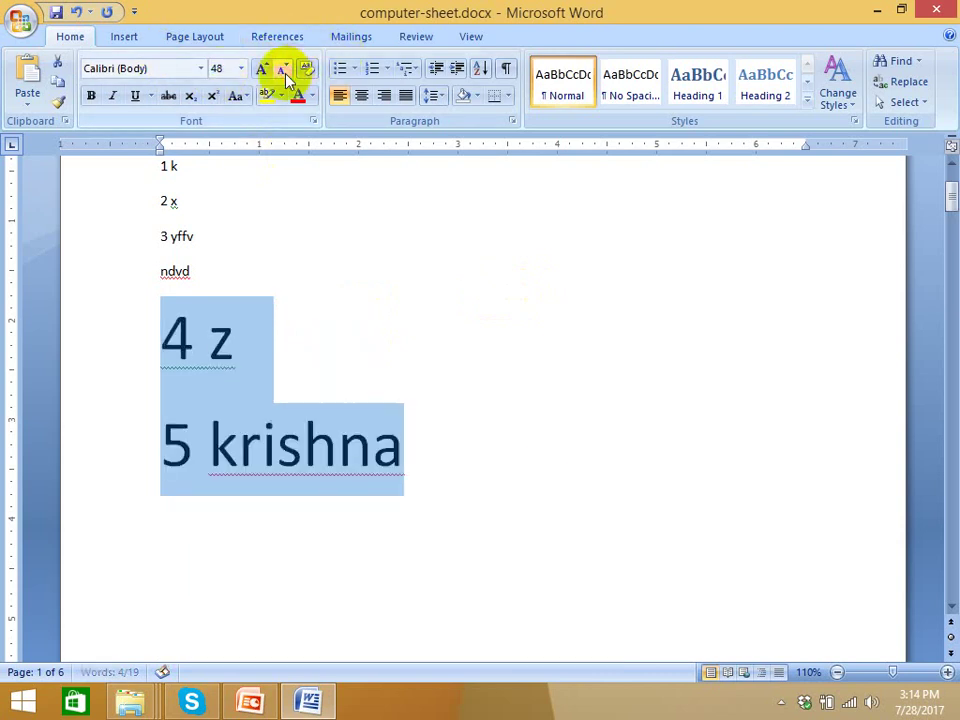
pyautogui.click(307, 69)
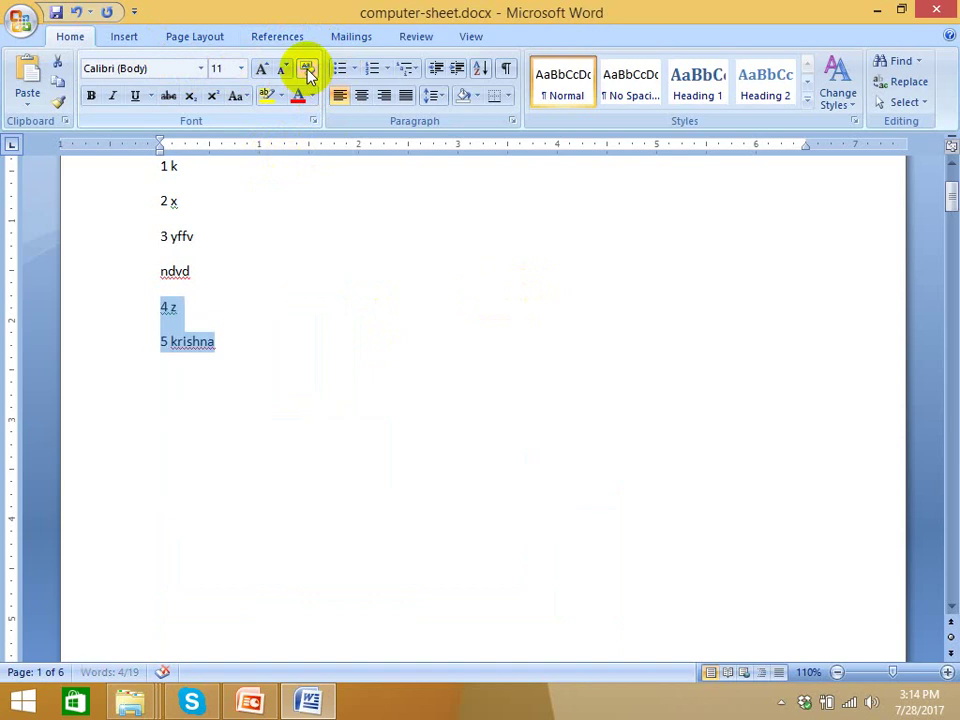
pyautogui.click(265, 220)
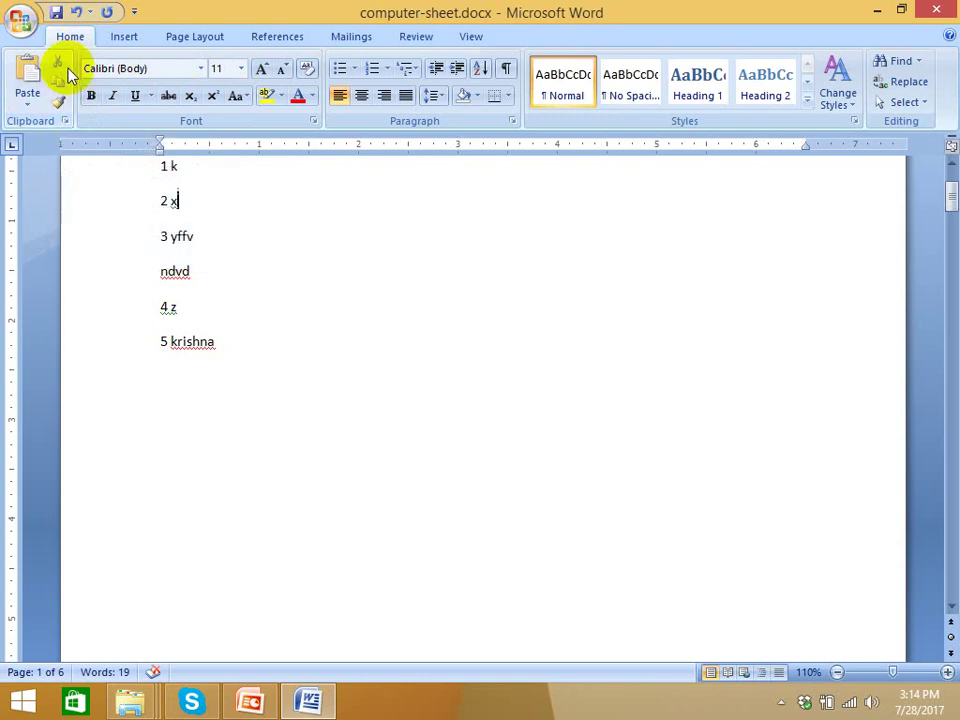
pyautogui.click(285, 251)
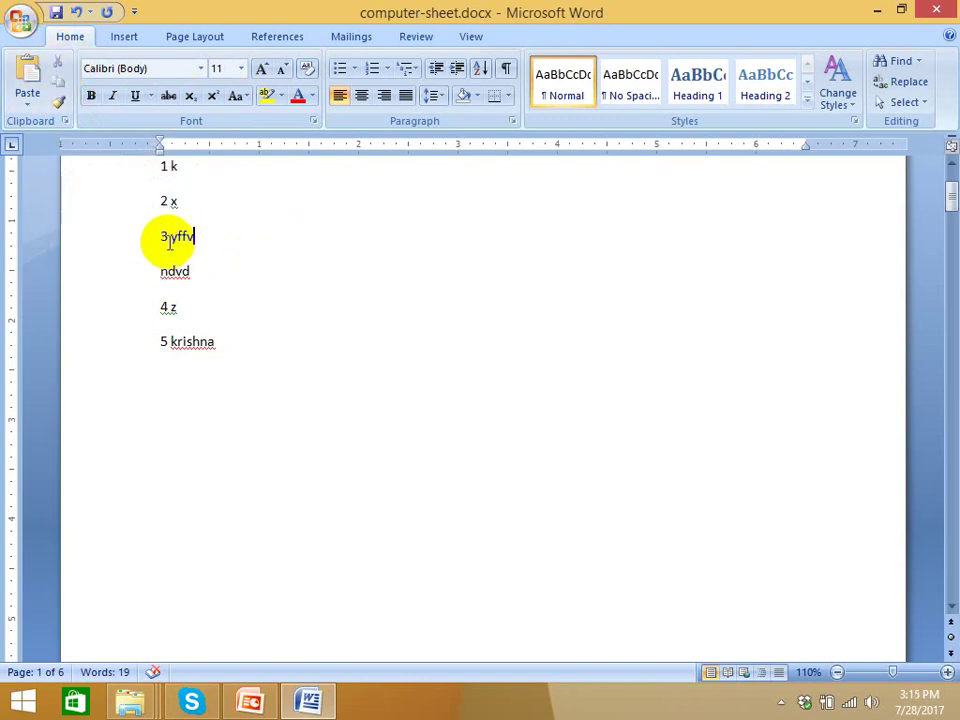
pyautogui.moveTo(156, 239); pyautogui.dragTo(229, 240)
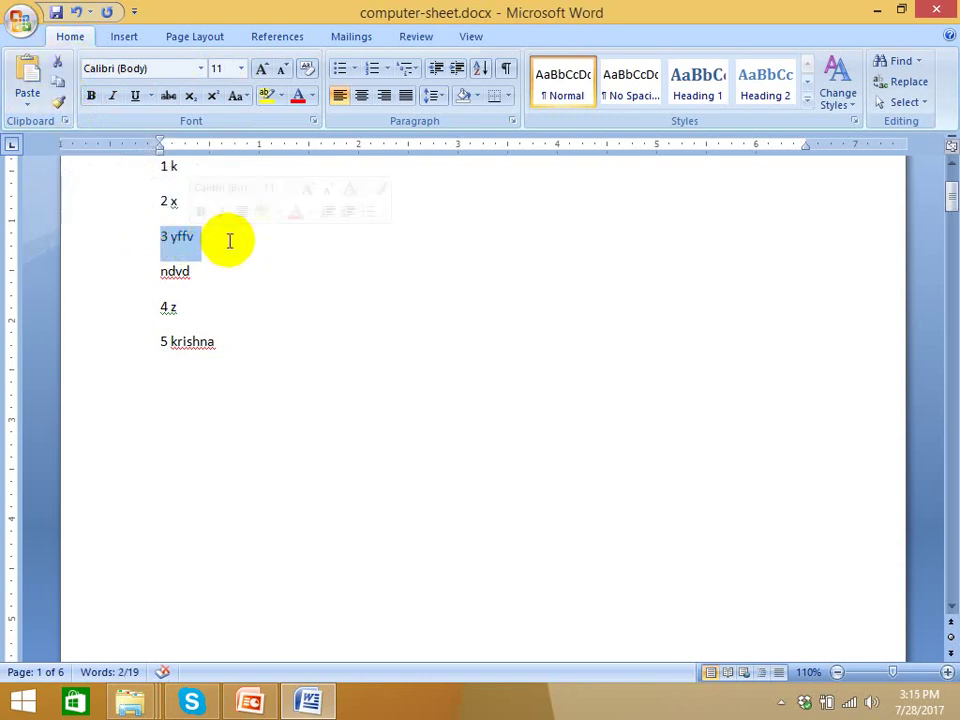
pyautogui.click(177, 307)
pyautogui.click(266, 343)
pyautogui.click(159, 420)
pyautogui.write('cut')
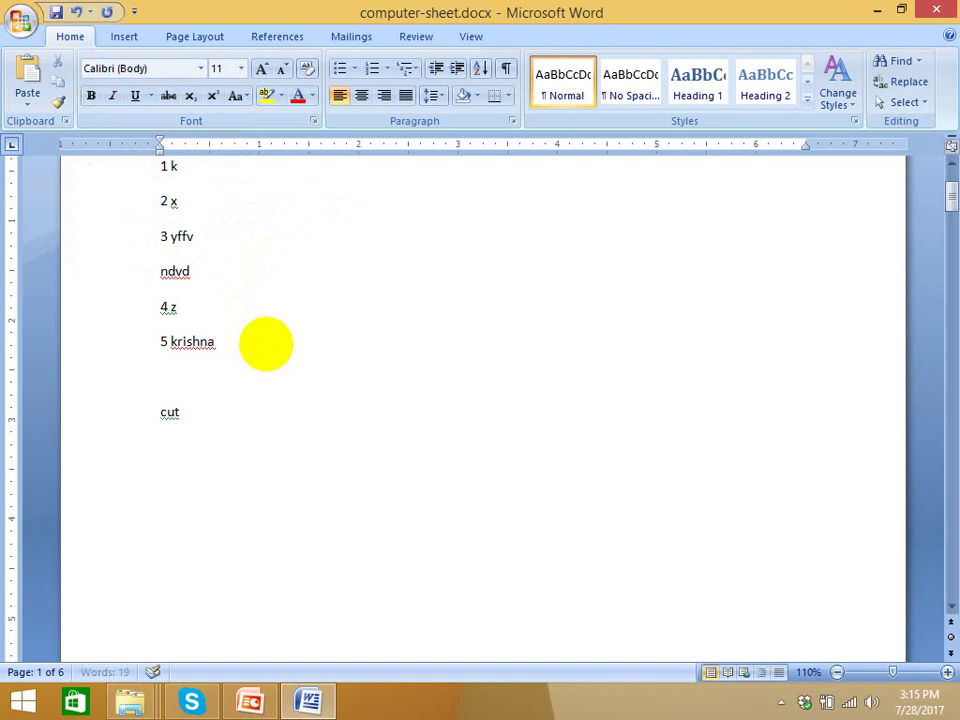
pyautogui.write('Cut')
# Finish the Cut line, then add Copy and paste each on its own line.
pyautogui.press('Return')
pyautogui.press('Return')
pyautogui.write('co')
pyautogui.write(' paste')
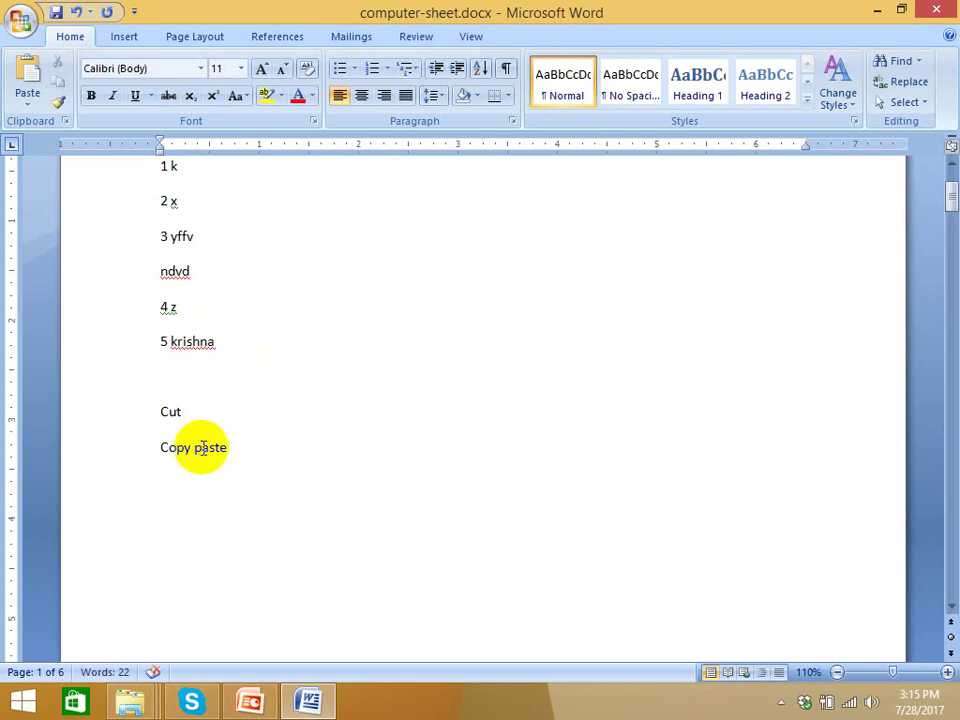
pyautogui.press('Return')
# Select the Cut, Copy and paste lines, then deselect with the caret after paste.
pyautogui.moveTo(161, 415); pyautogui.dragTo(221, 497)
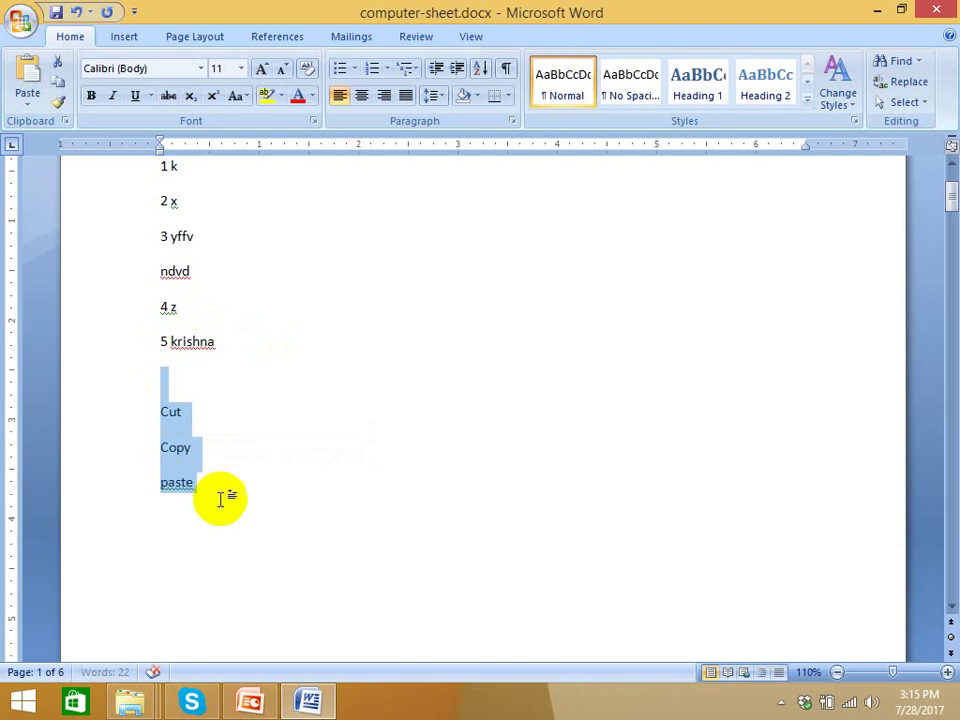
pyautogui.click(220, 497)
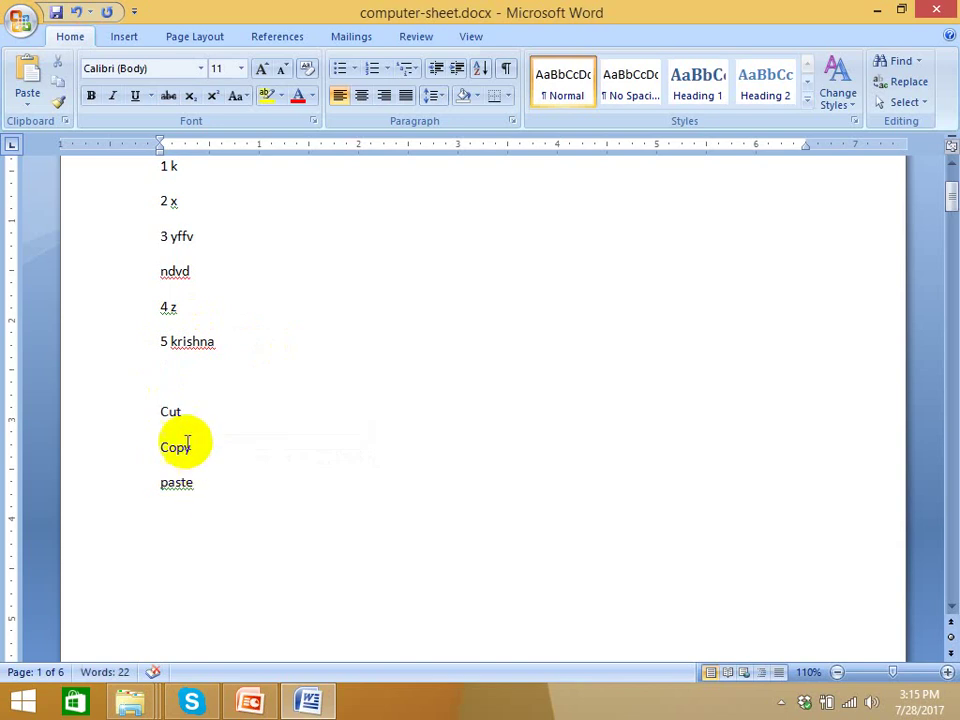
pyautogui.moveTo(161, 407); pyautogui.dragTo(206, 474)
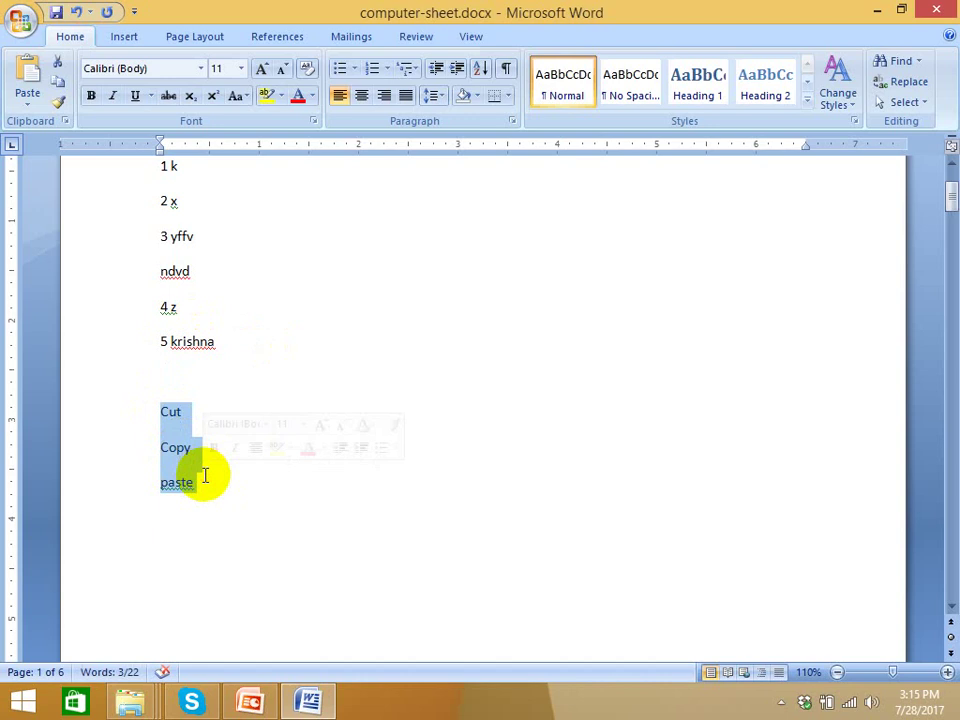
pyautogui.click(205, 475)
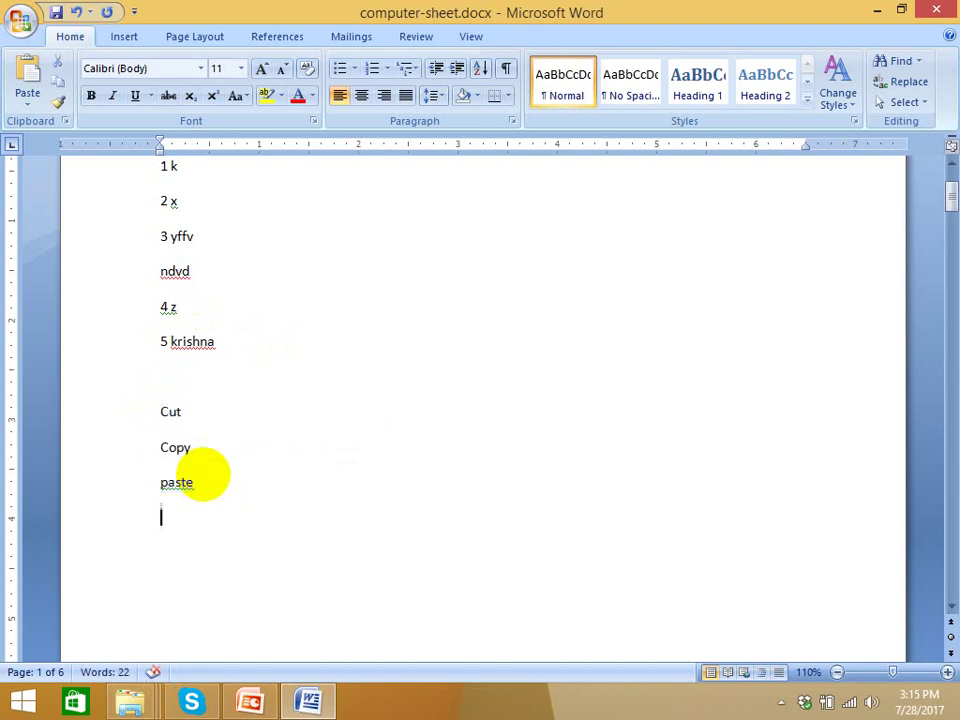
# Type ccp on the line below paste.
pyautogui.write('ccp')
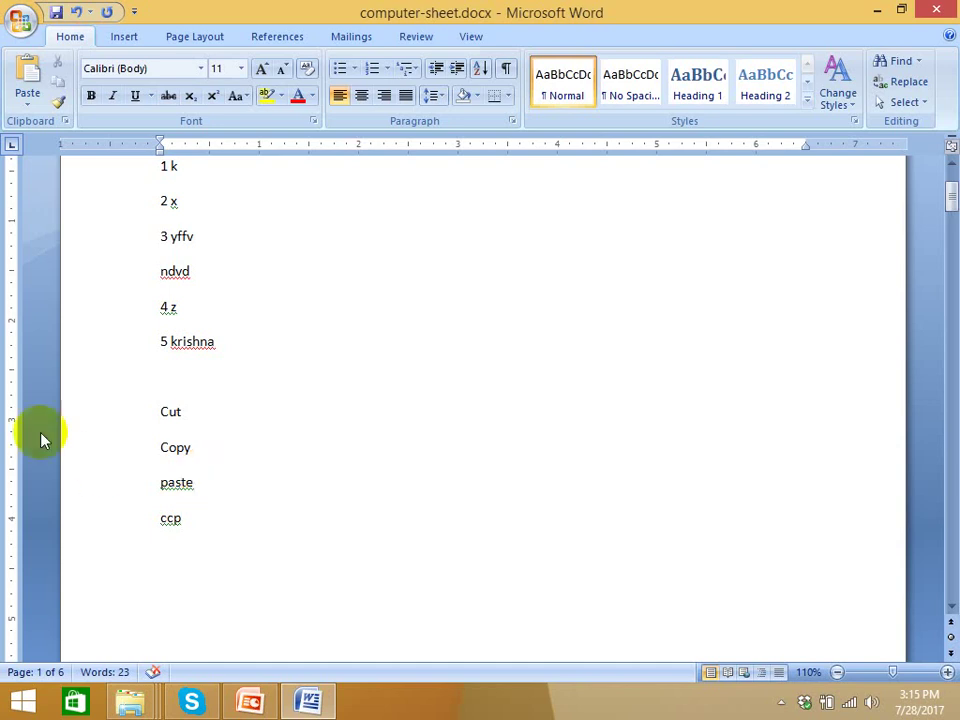
pyautogui.click(243, 342)
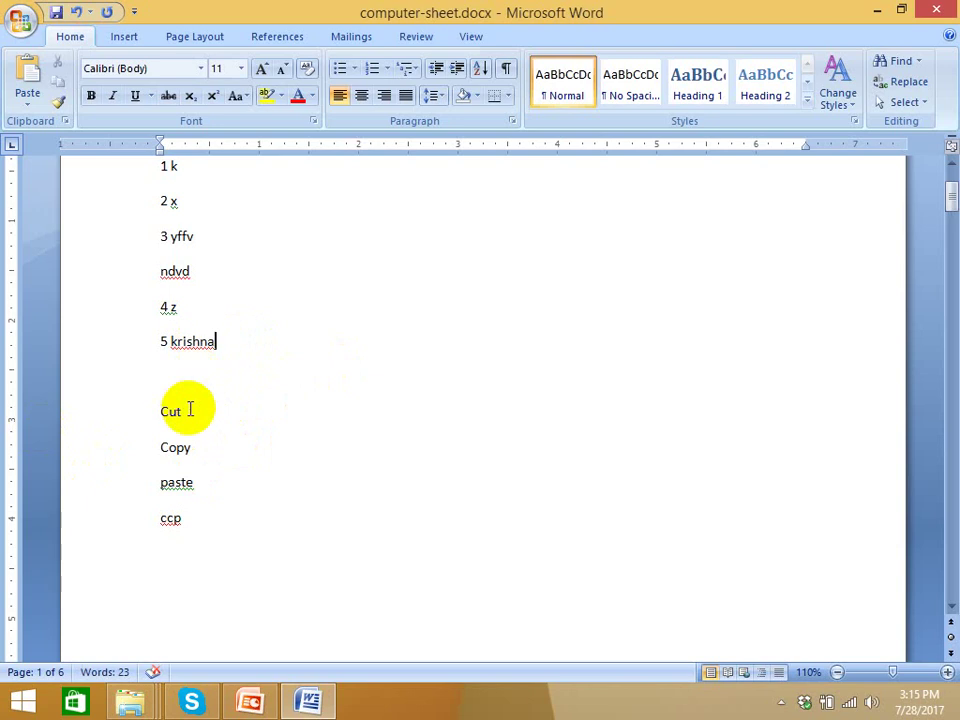
pyautogui.click(191, 409)
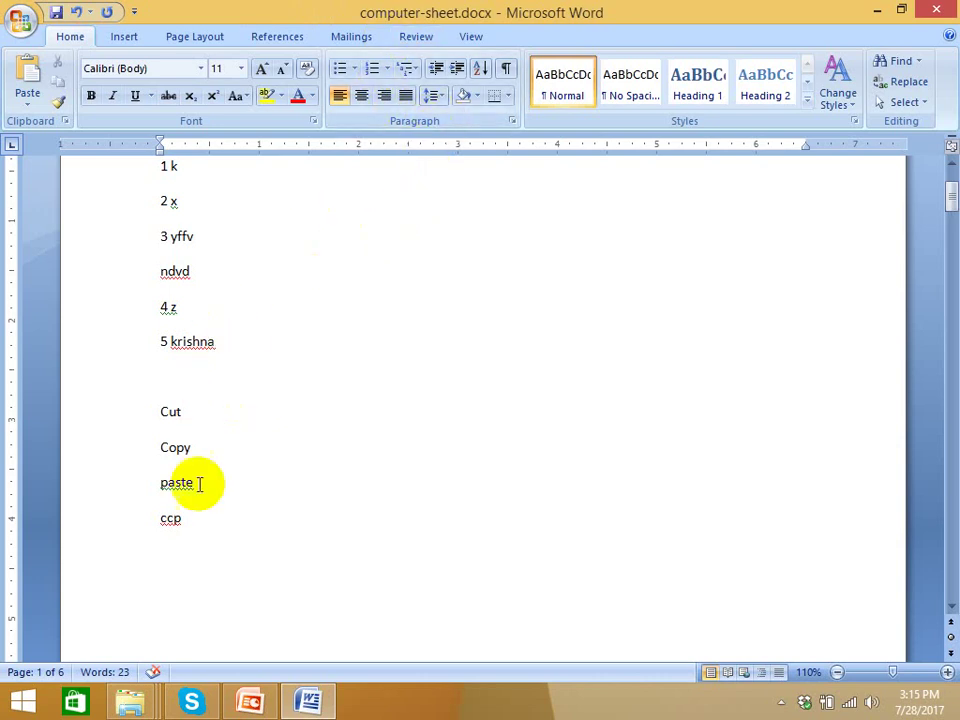
# Add the surname two lines below ccp.
pyautogui.click(197, 550)
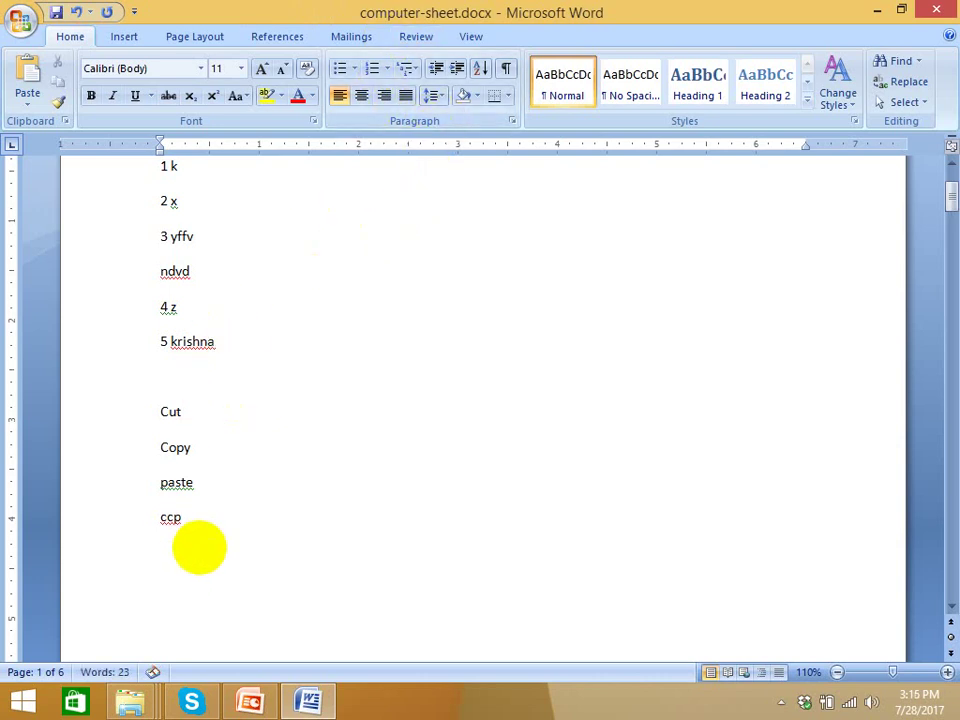
pyautogui.press('Return')
pyautogui.press('Return')
pyautogui.write('Basak')
pyautogui.click(226, 342)
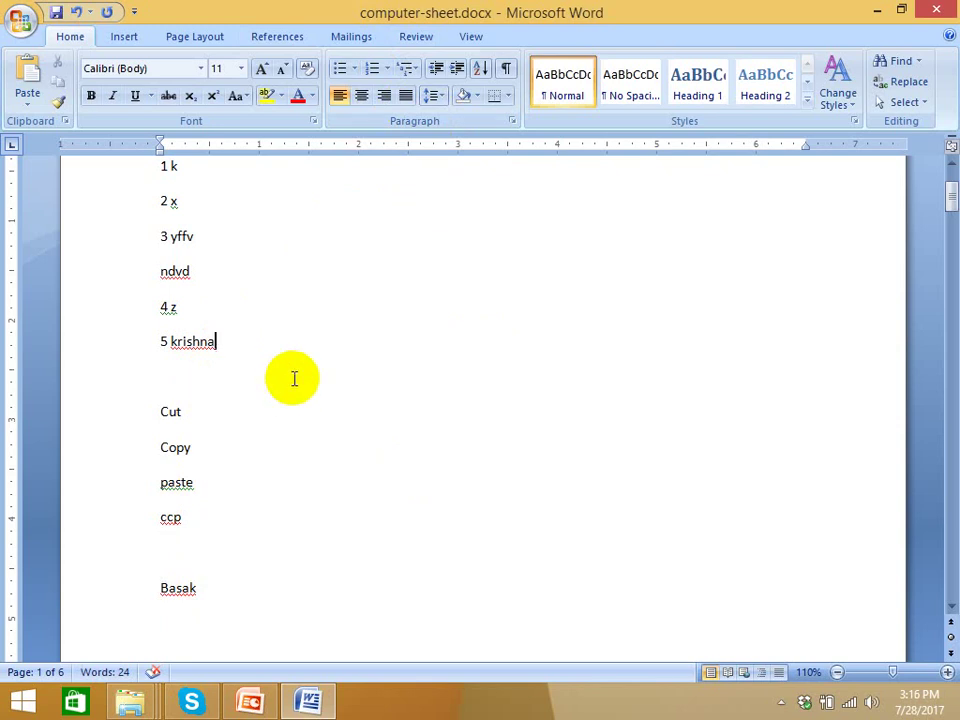
pyautogui.write('basak')
pyautogui.press('BackSpace')
pyautogui.press('BackSpace')
pyautogui.press('BackSpace')
pyautogui.press('BackSpace')
pyautogui.press('BackSpace')
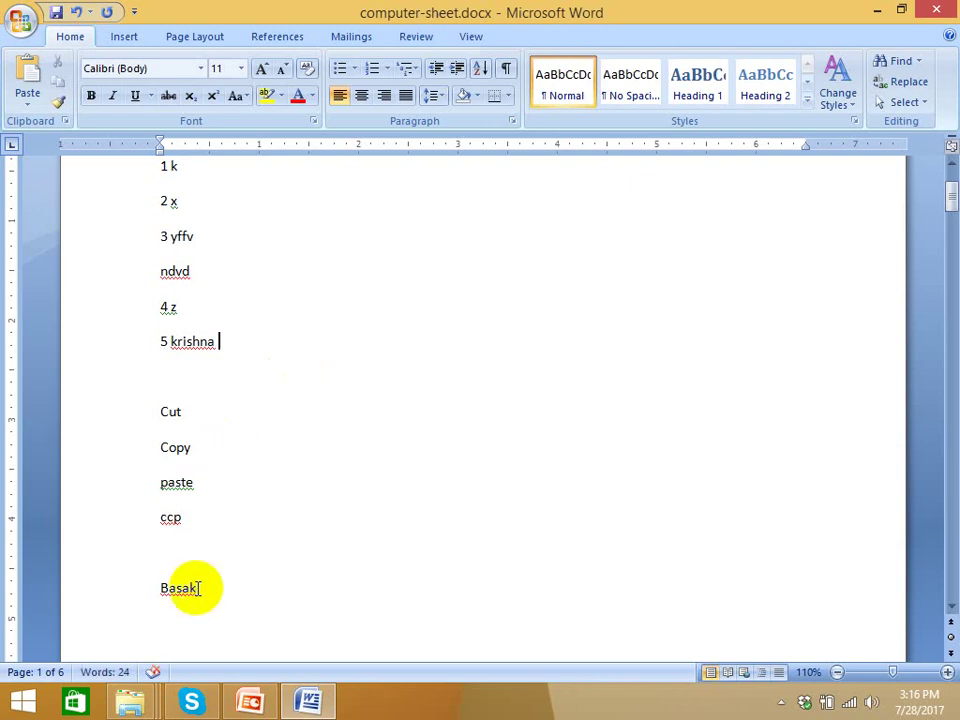
pyautogui.moveTo(199, 588); pyautogui.dragTo(162, 593)
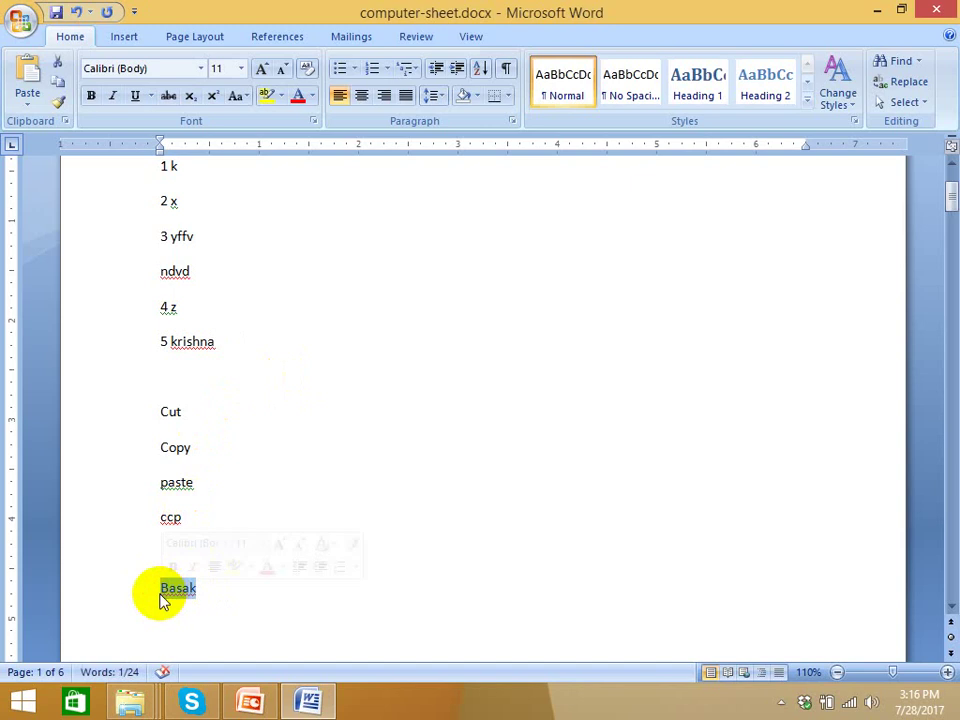
pyautogui.click(59, 87)
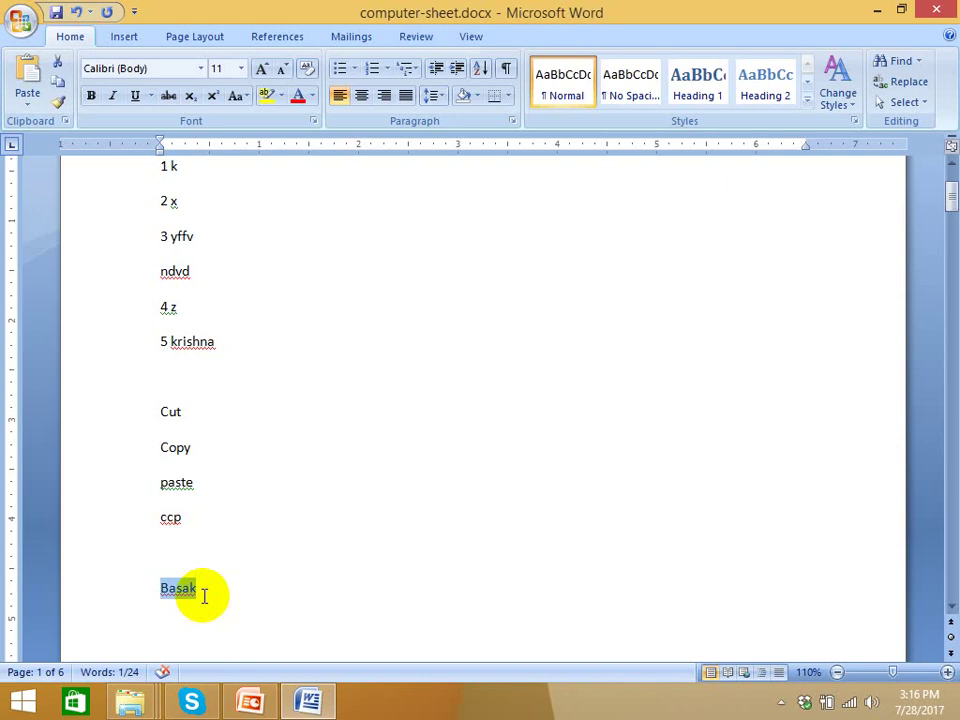
pyautogui.click(313, 345)
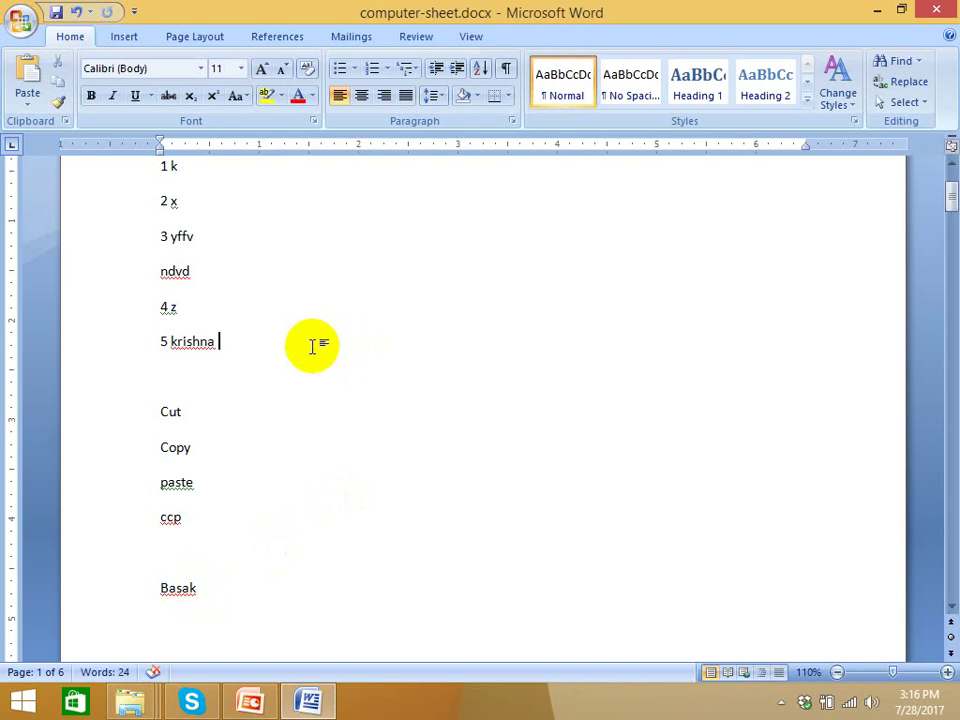
pyautogui.click(27, 93)
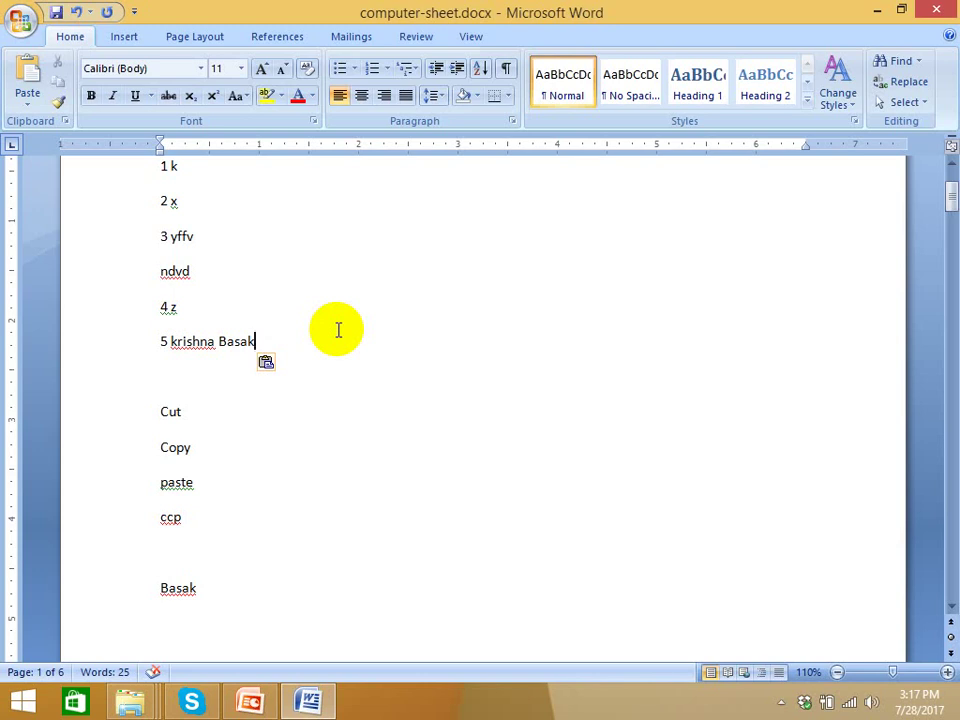
pyautogui.hotkey('ctrl', 'z')
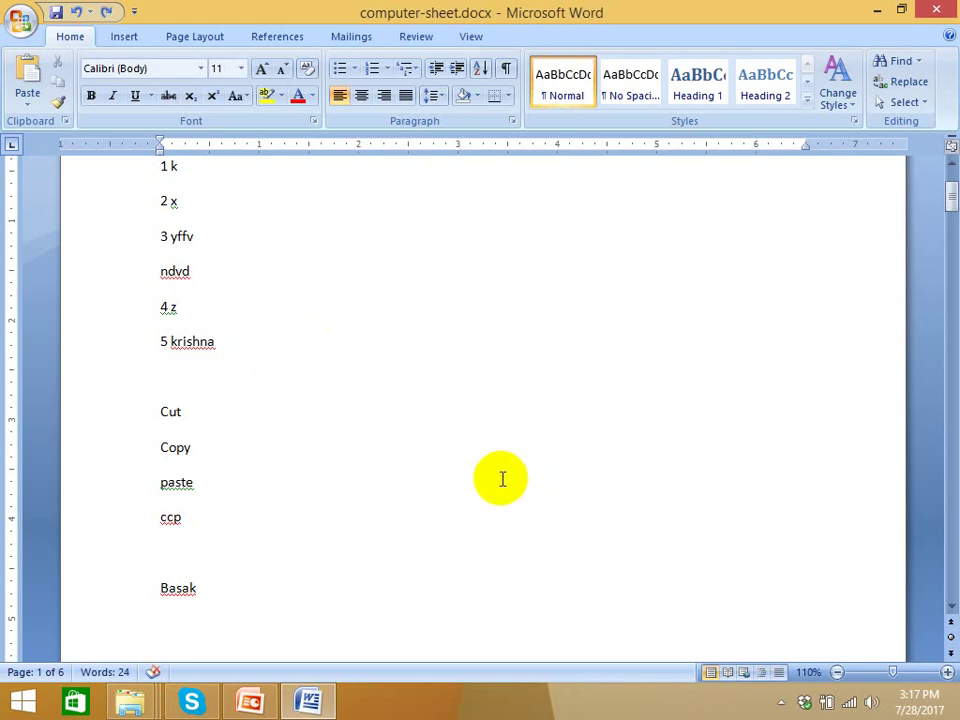
pyautogui.click(205, 610)
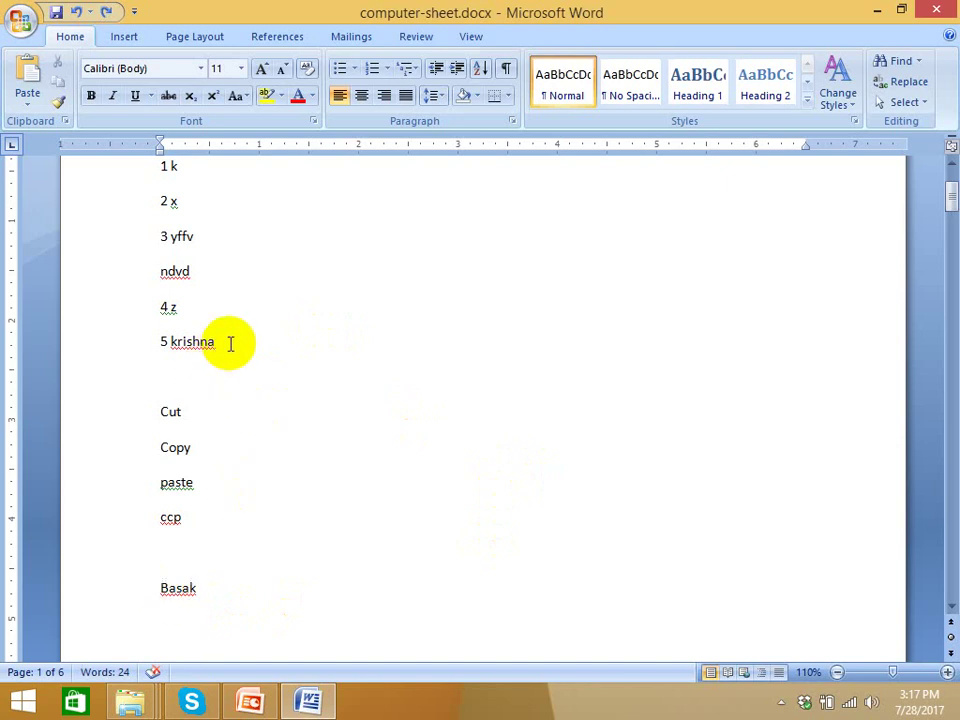
pyautogui.click(204, 586)
pyautogui.moveTo(204, 586); pyautogui.dragTo(159, 588)
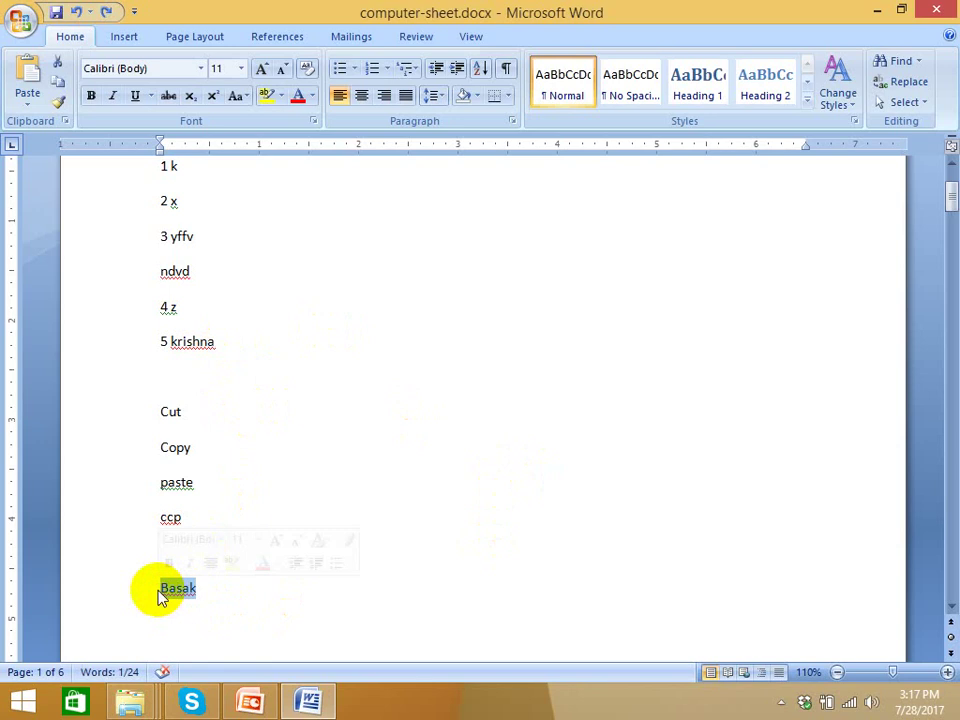
pyautogui.click(61, 86)
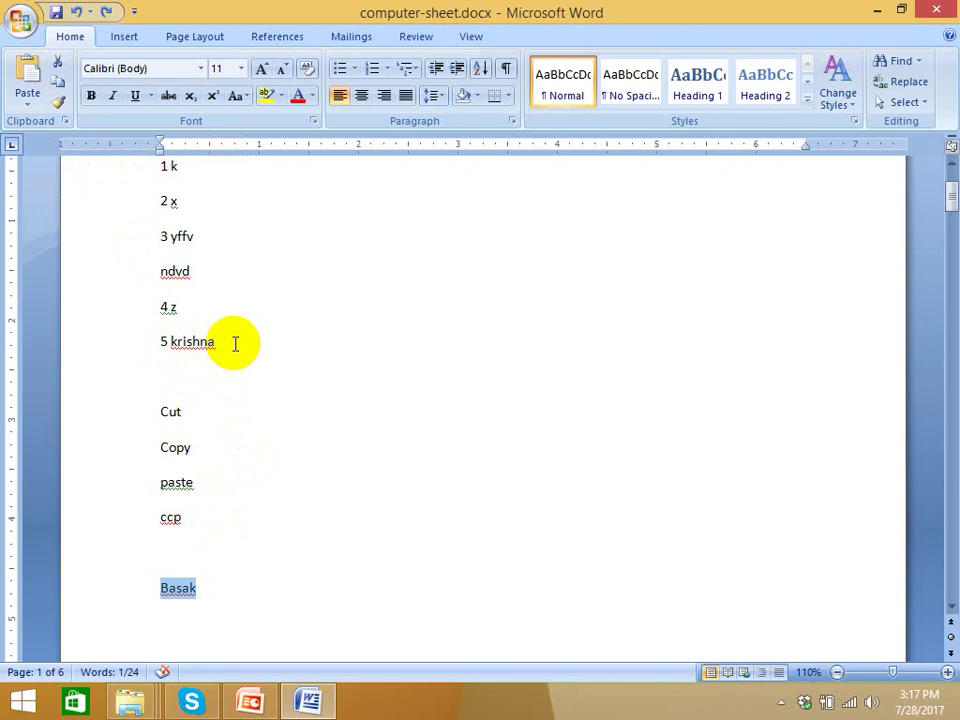
pyautogui.click(235, 343)
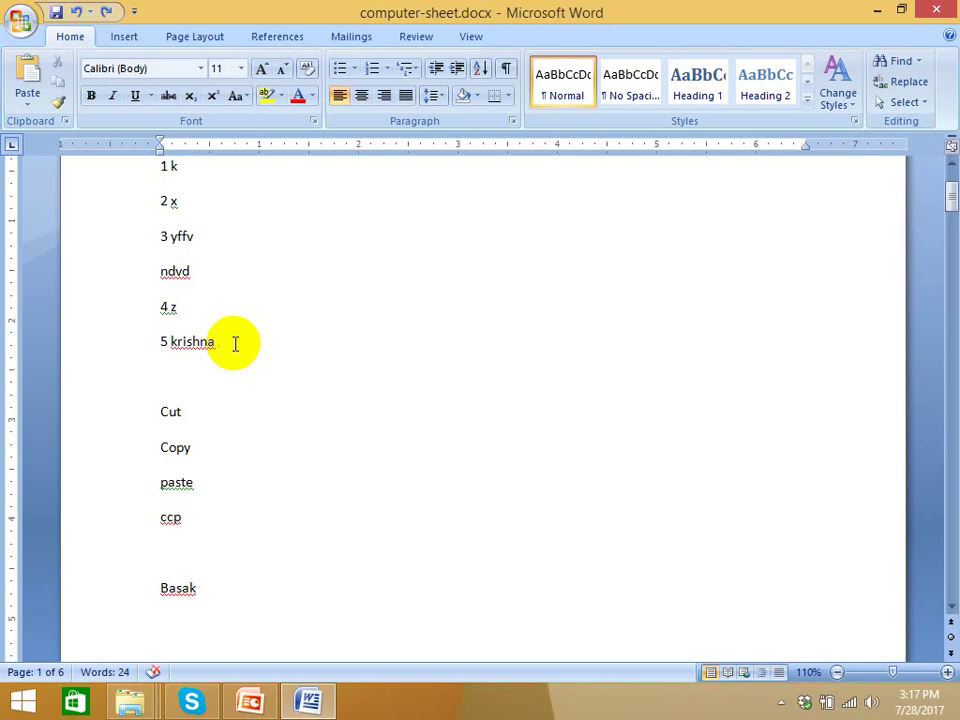
pyautogui.click(27, 95)
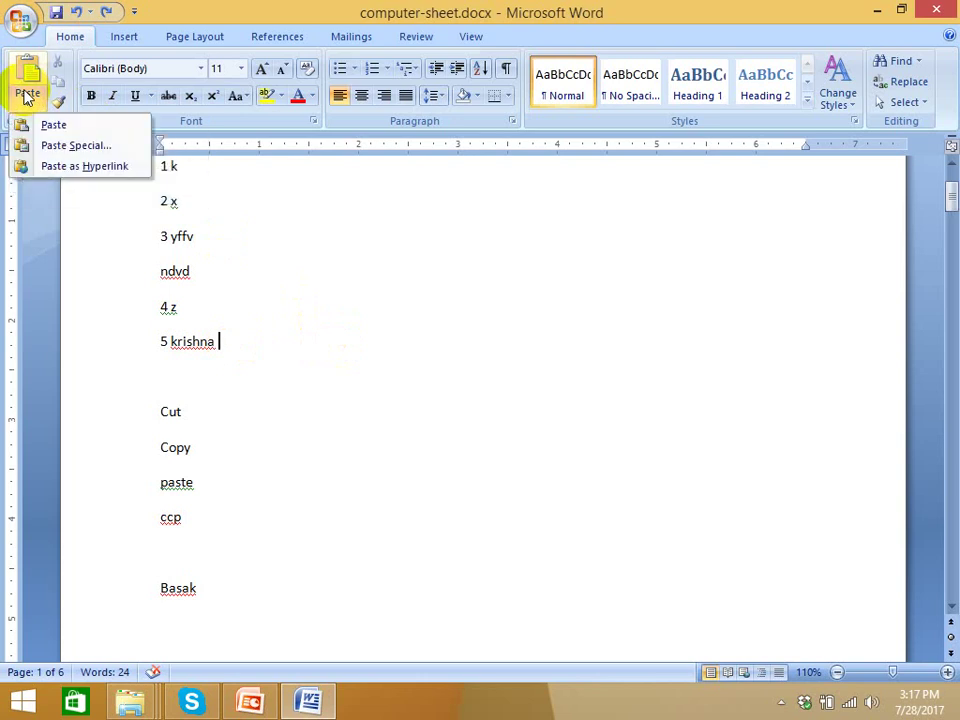
pyautogui.click(33, 80)
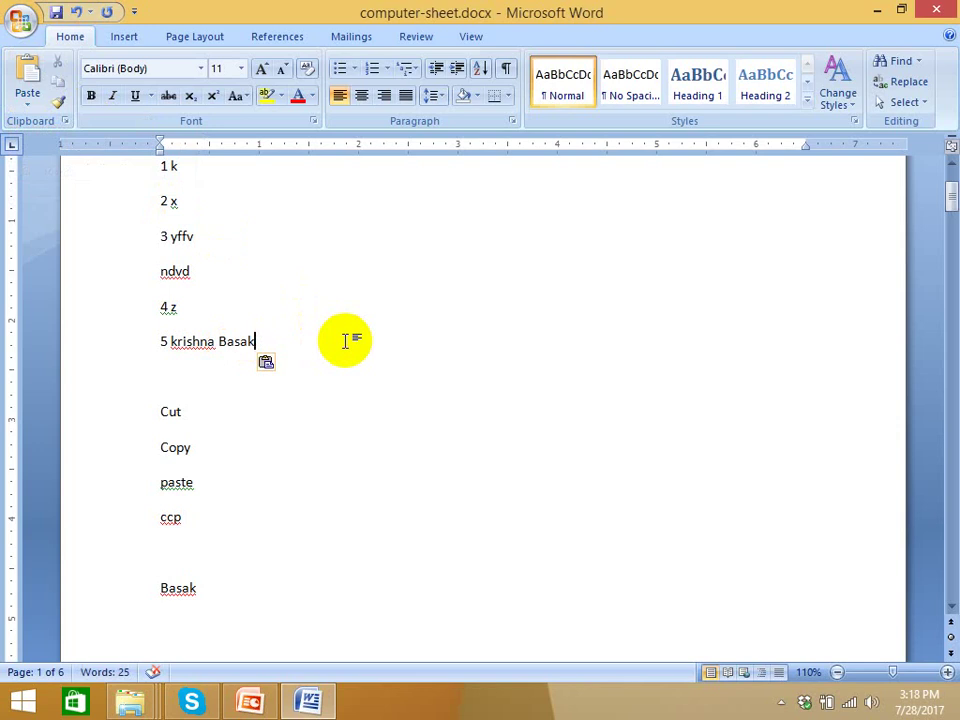
pyautogui.click(27, 104)
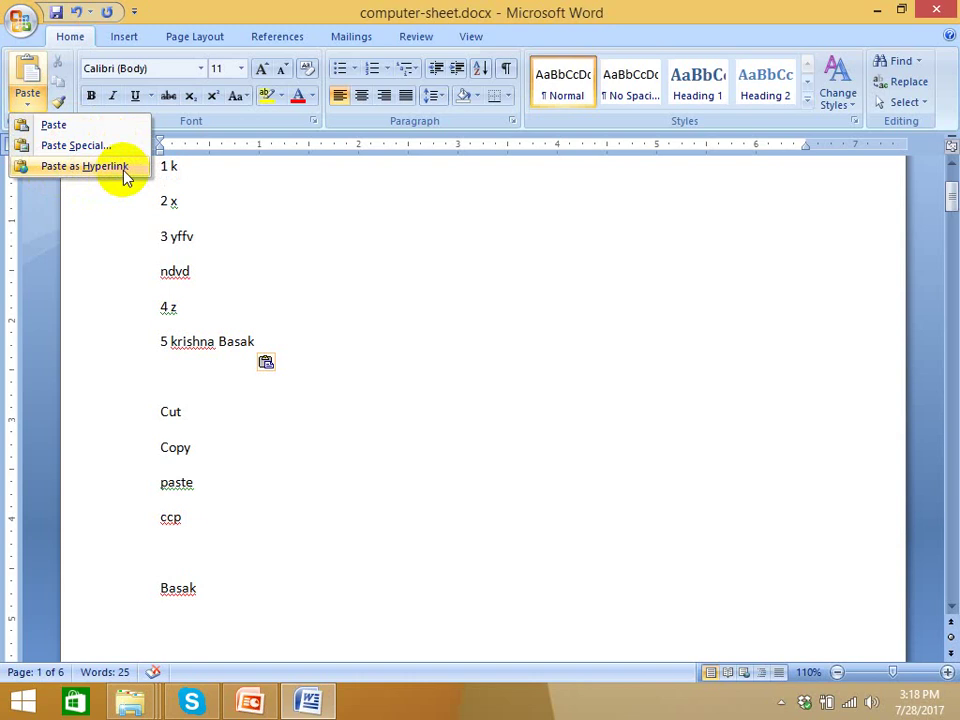
pyautogui.click(317, 229)
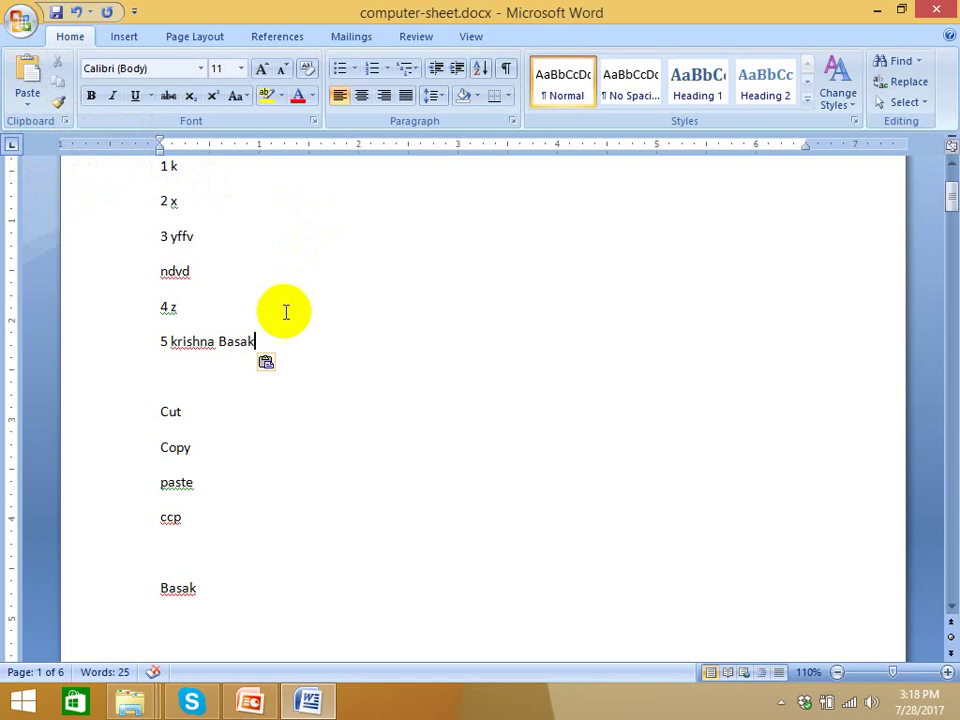
pyautogui.click(270, 364)
pyautogui.click(305, 429)
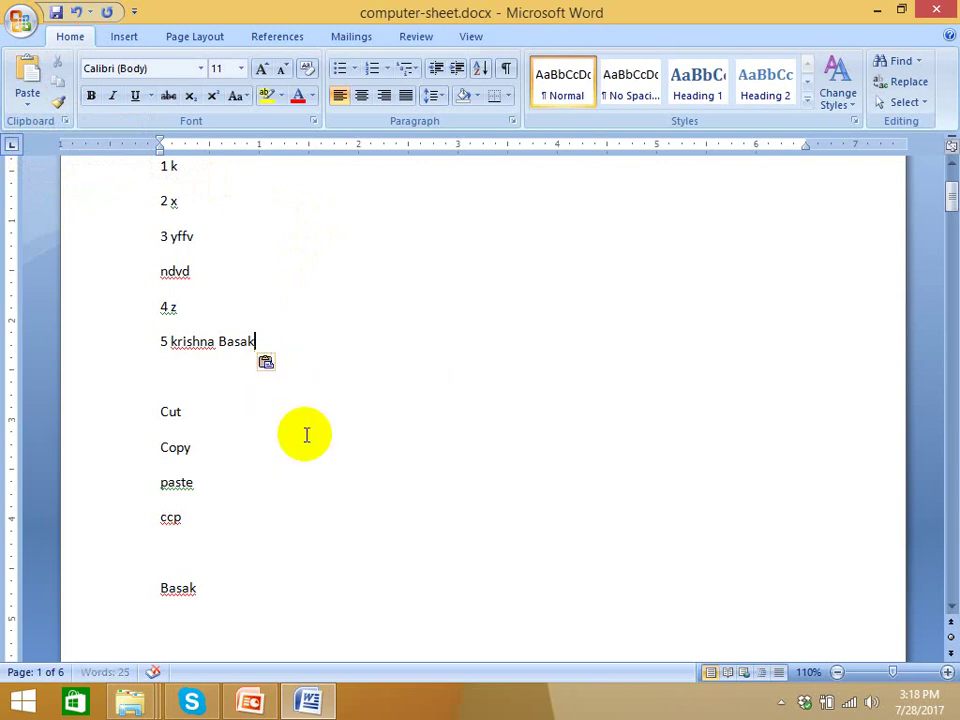
pyautogui.click(300, 380)
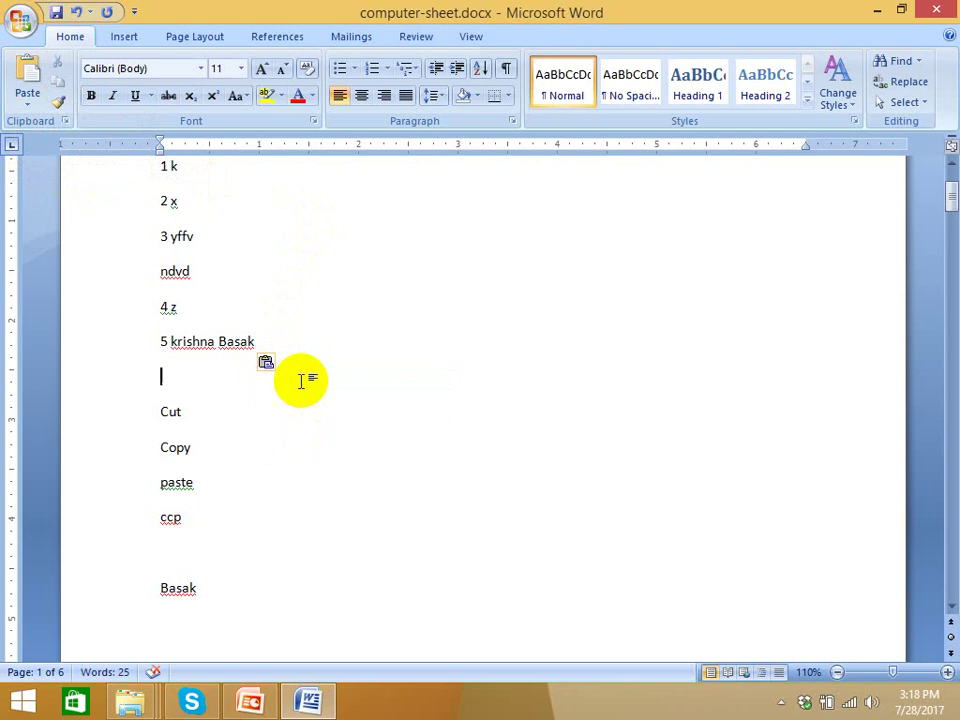
pyautogui.click(280, 340)
pyautogui.click(215, 341)
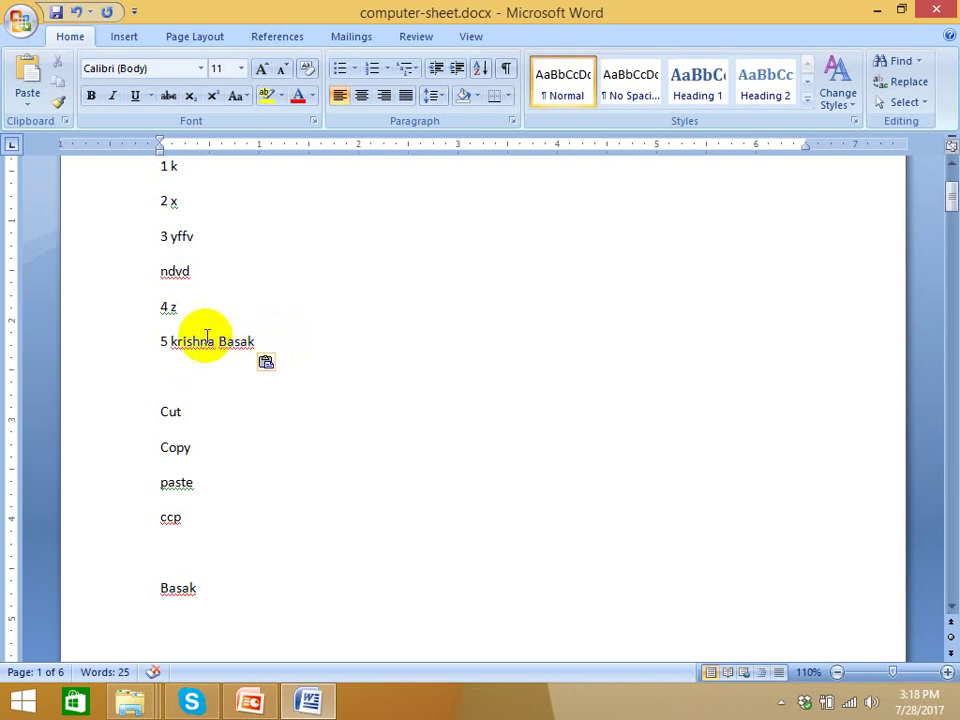
pyautogui.moveTo(216, 341); pyautogui.dragTo(256, 342)
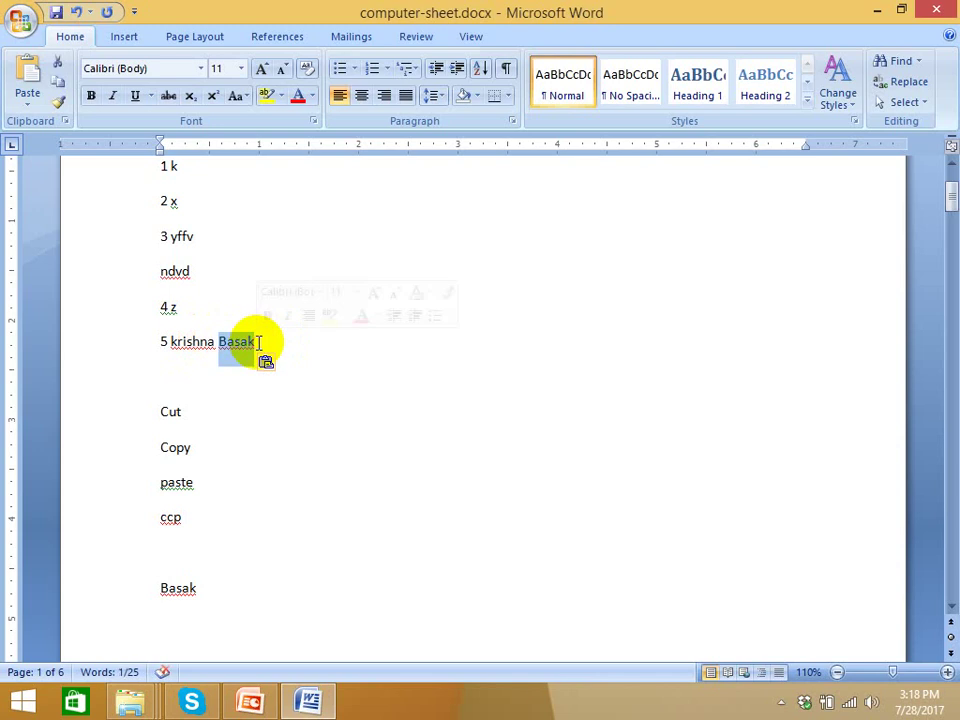
pyautogui.hotkey('ctrl', 'x')
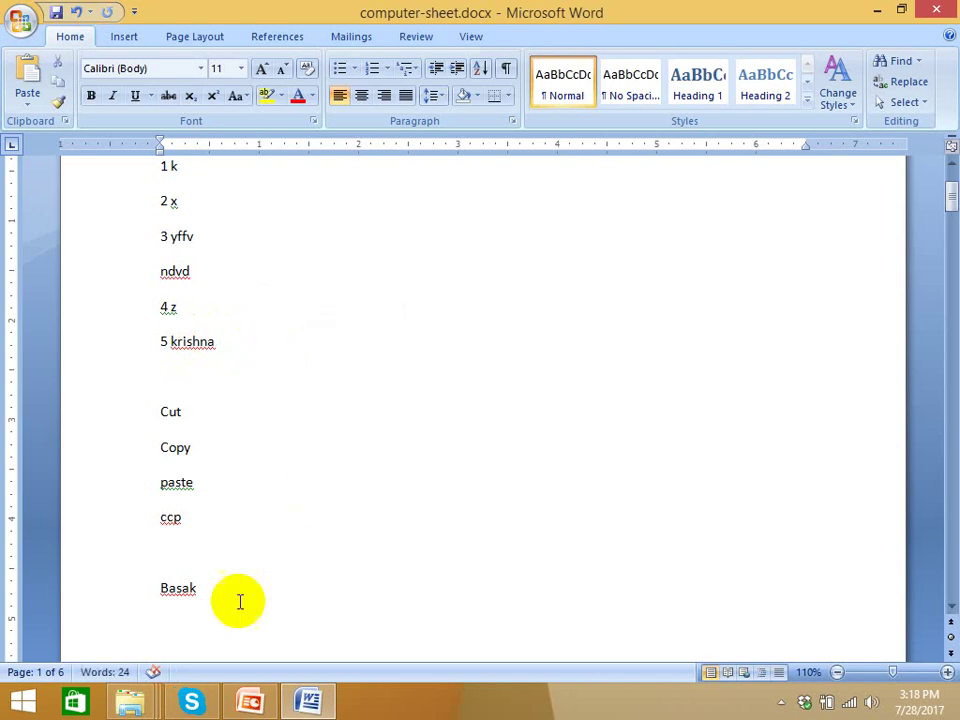
# Cut the surname from the bottom line and paste it onto the item 5 line after the first name.
pyautogui.moveTo(204, 592); pyautogui.dragTo(155, 590)
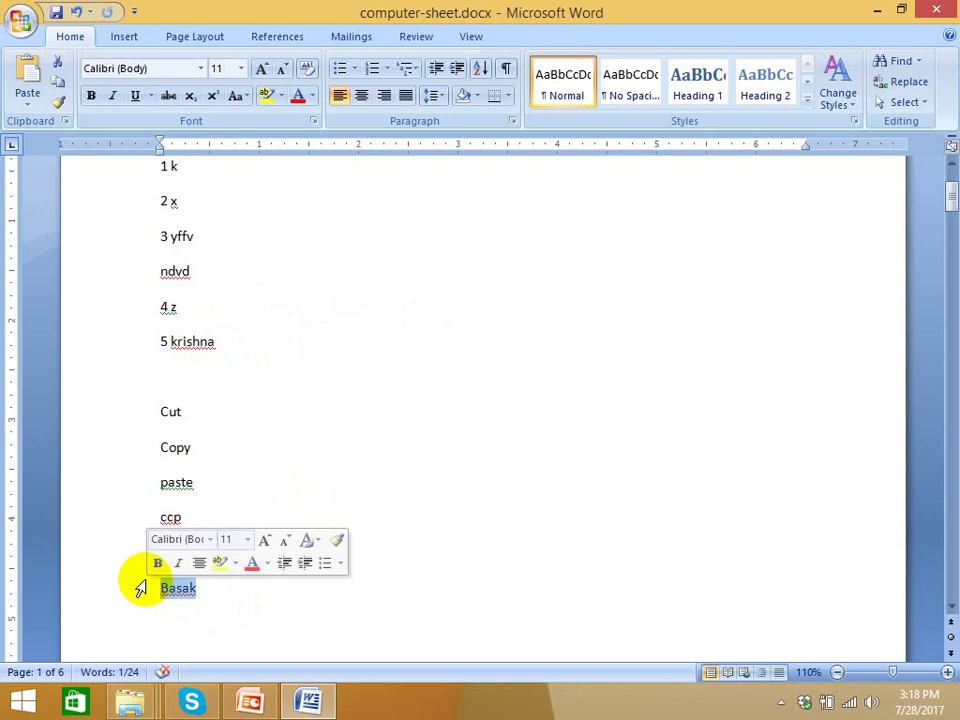
pyautogui.click(62, 66)
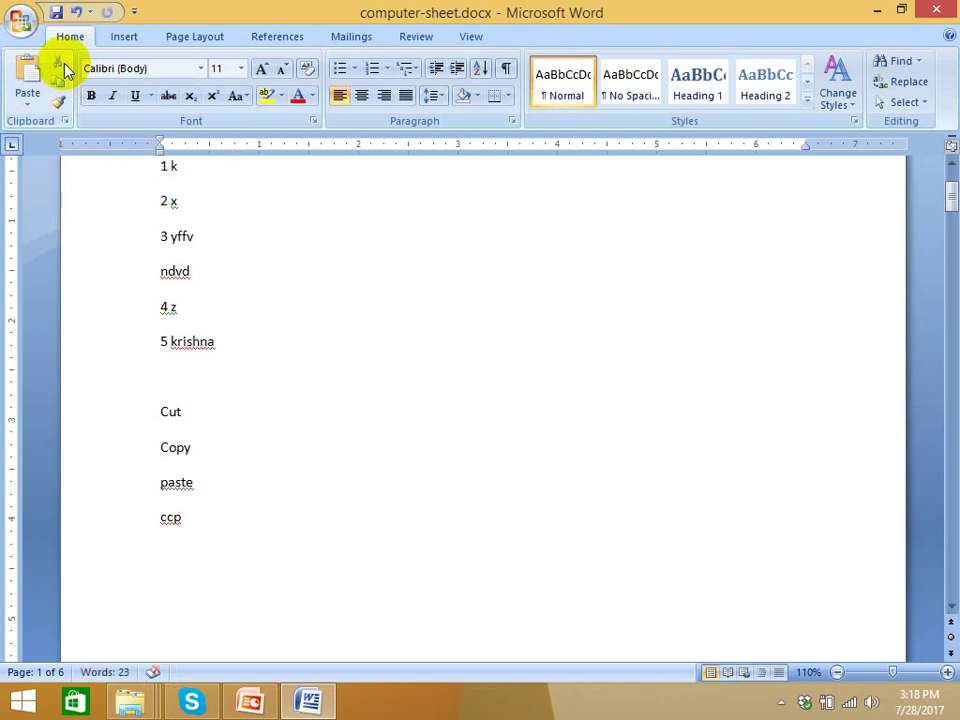
pyautogui.click(336, 328)
pyautogui.click(311, 336)
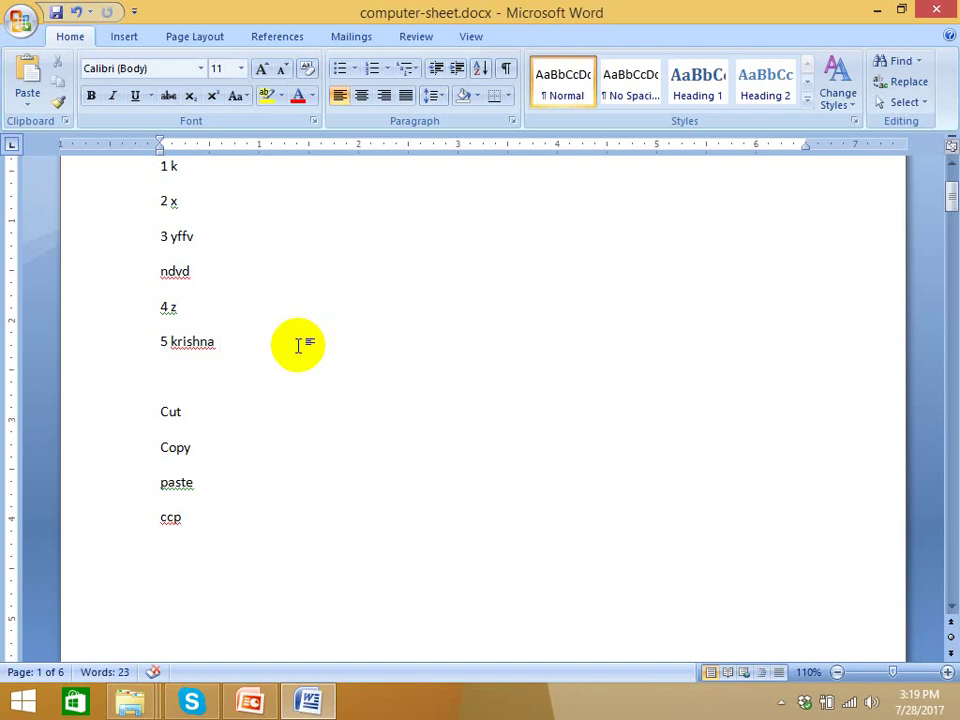
pyautogui.click(214, 407)
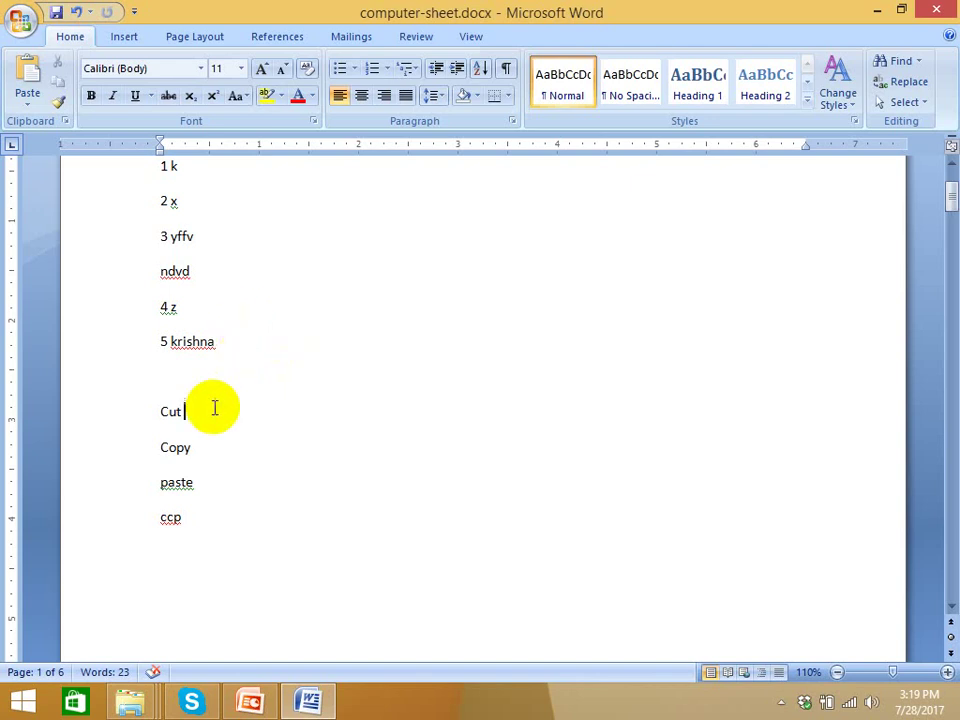
pyautogui.click(222, 342)
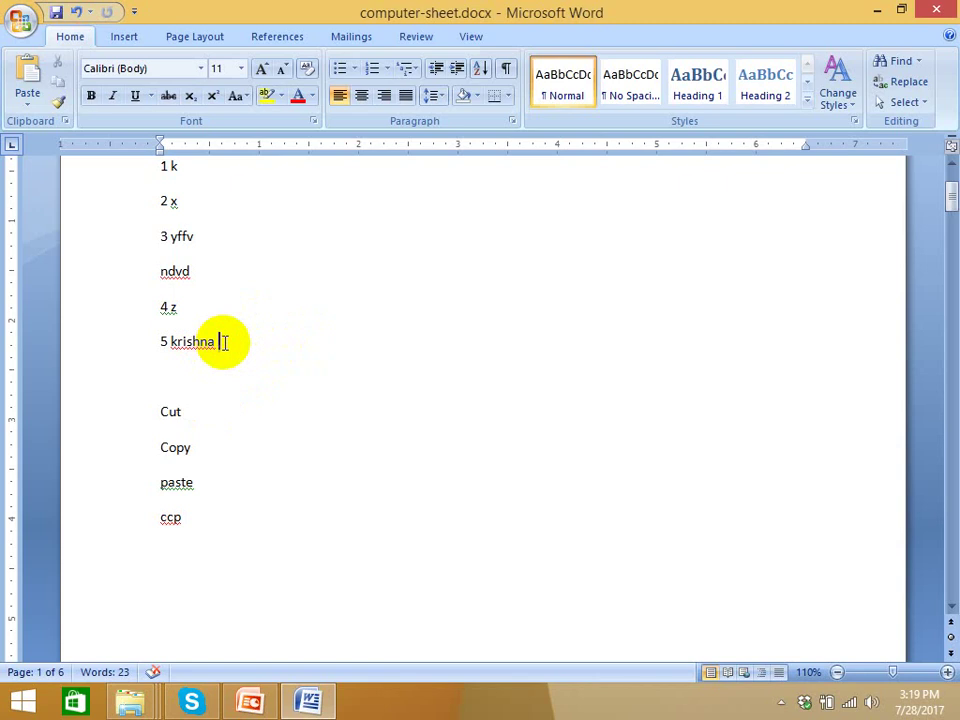
pyautogui.click(29, 70)
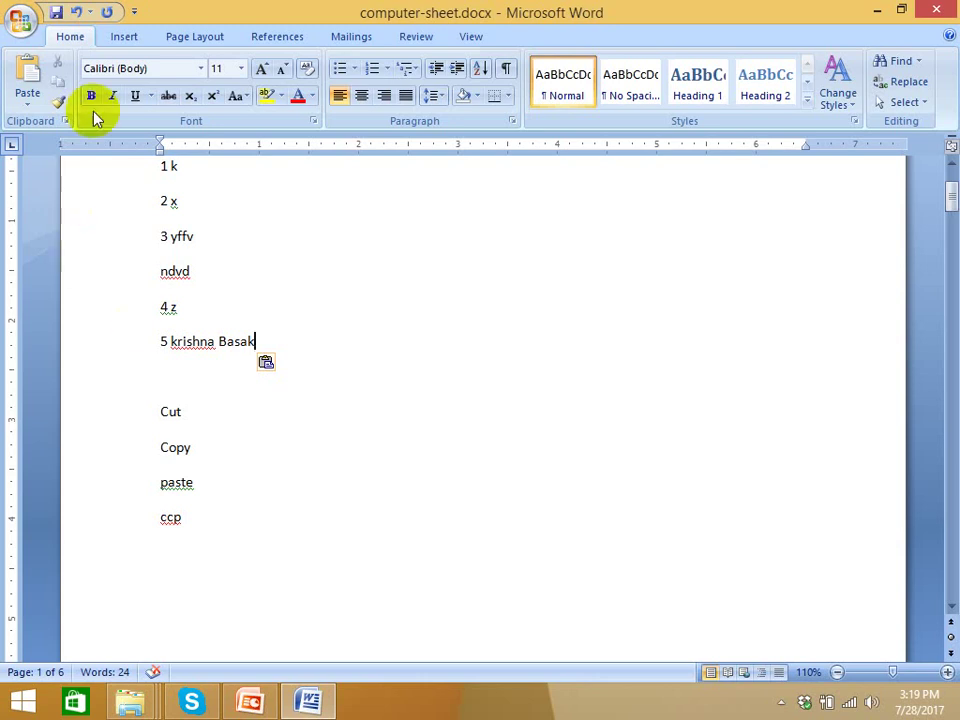
pyautogui.click(58, 102)
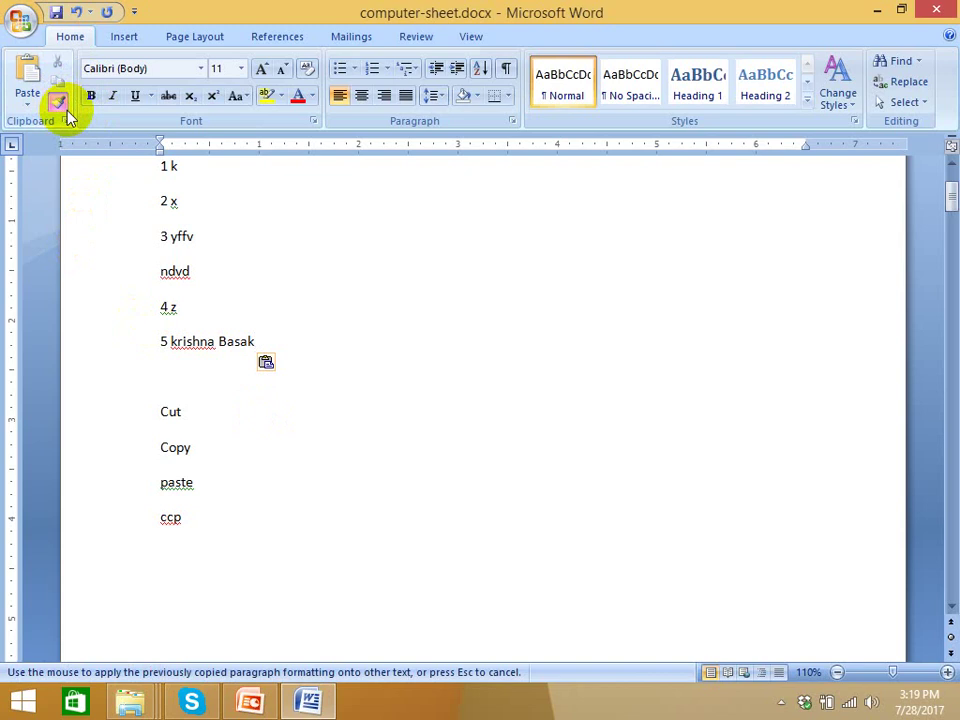
pyautogui.click(453, 335)
pyautogui.click(315, 388)
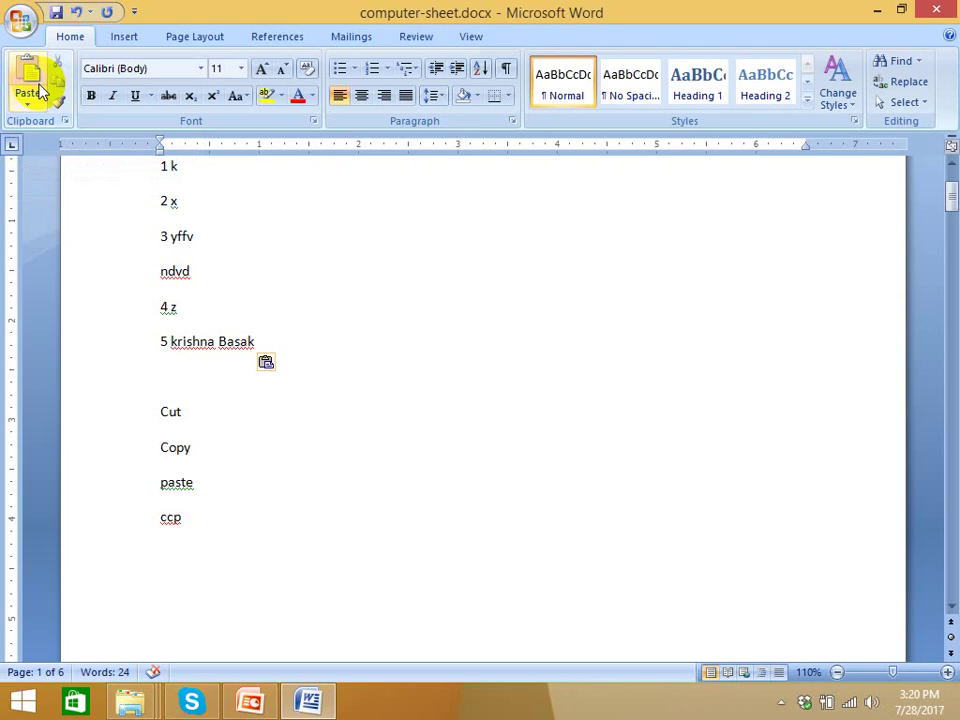
pyautogui.click(40, 90)
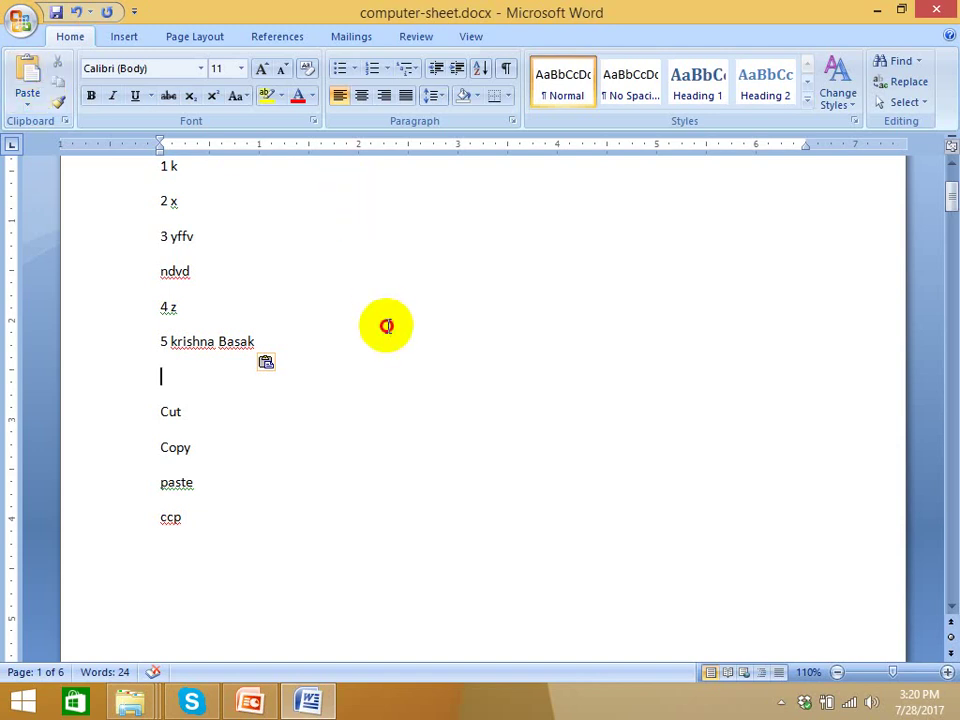
pyautogui.scroll(2, 420, 321)
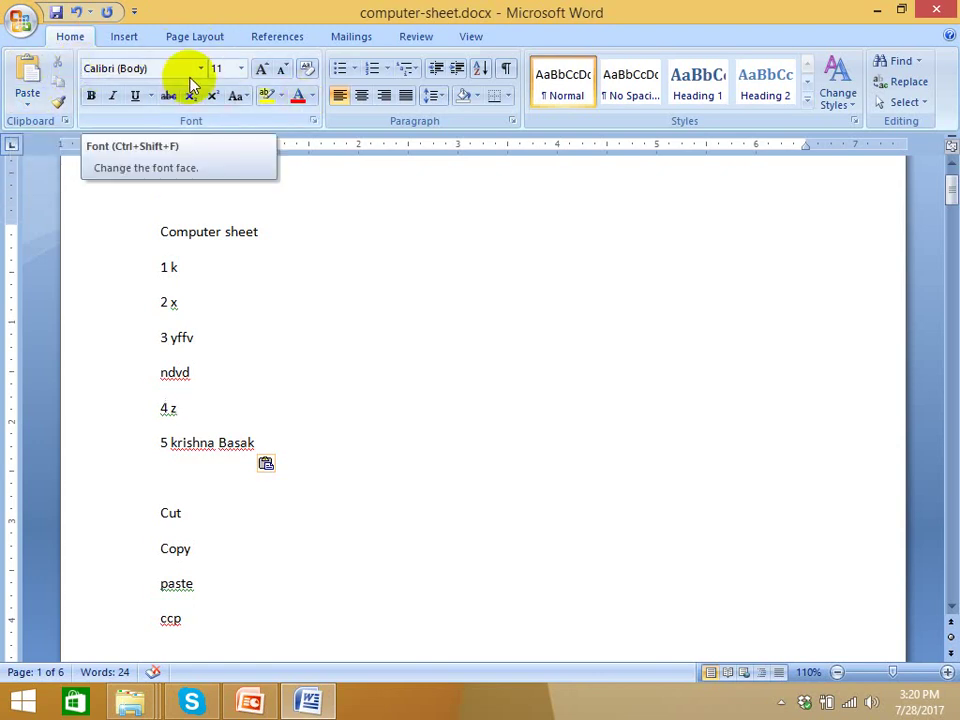
pyautogui.click(27, 100)
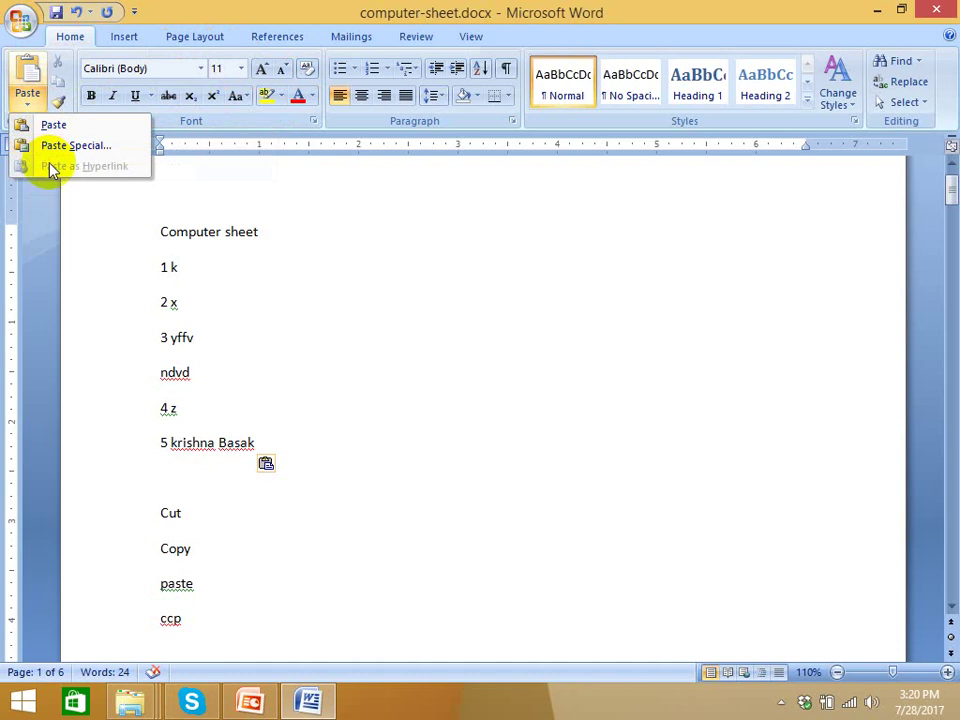
pyautogui.click(296, 251)
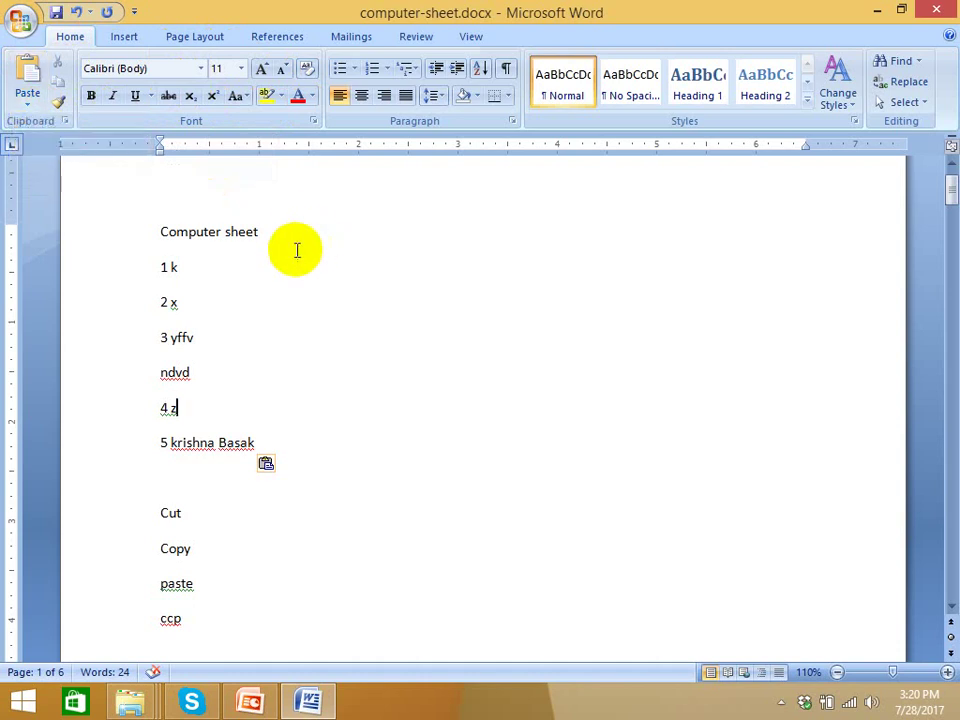
pyautogui.click(215, 485)
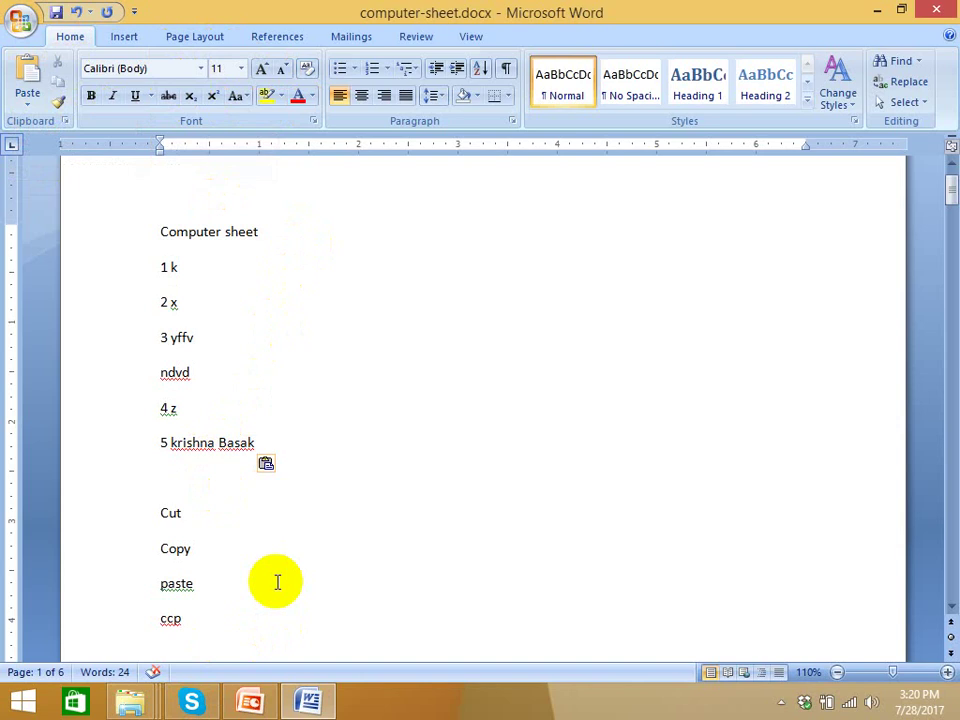
pyautogui.write('htt')
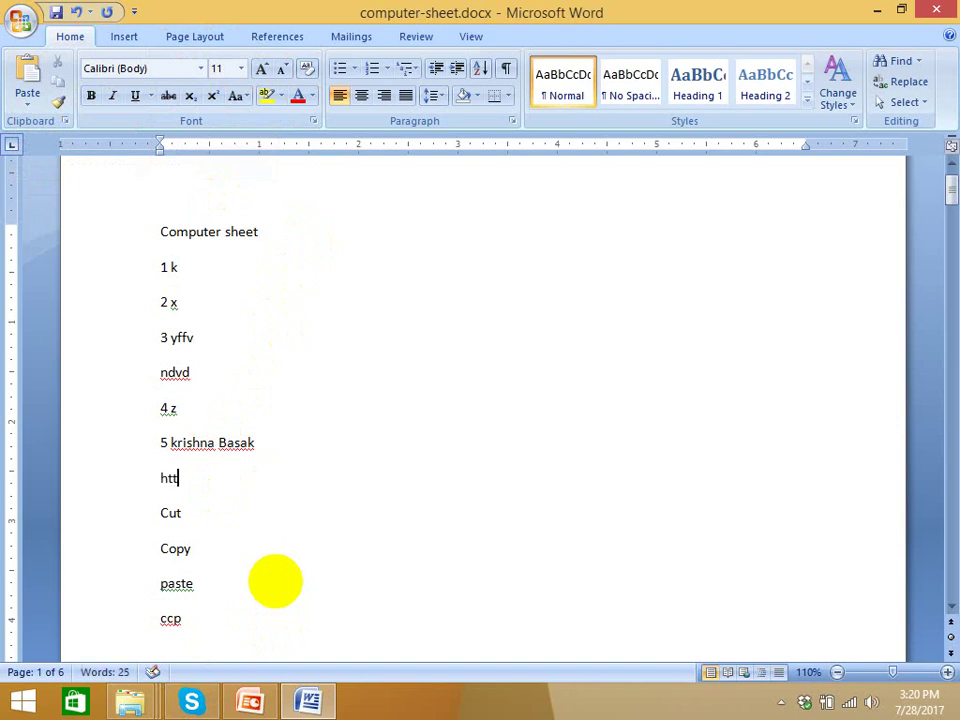
pyautogui.write('p:www')
pyautogui.write('.')
pyautogui.write('habija')
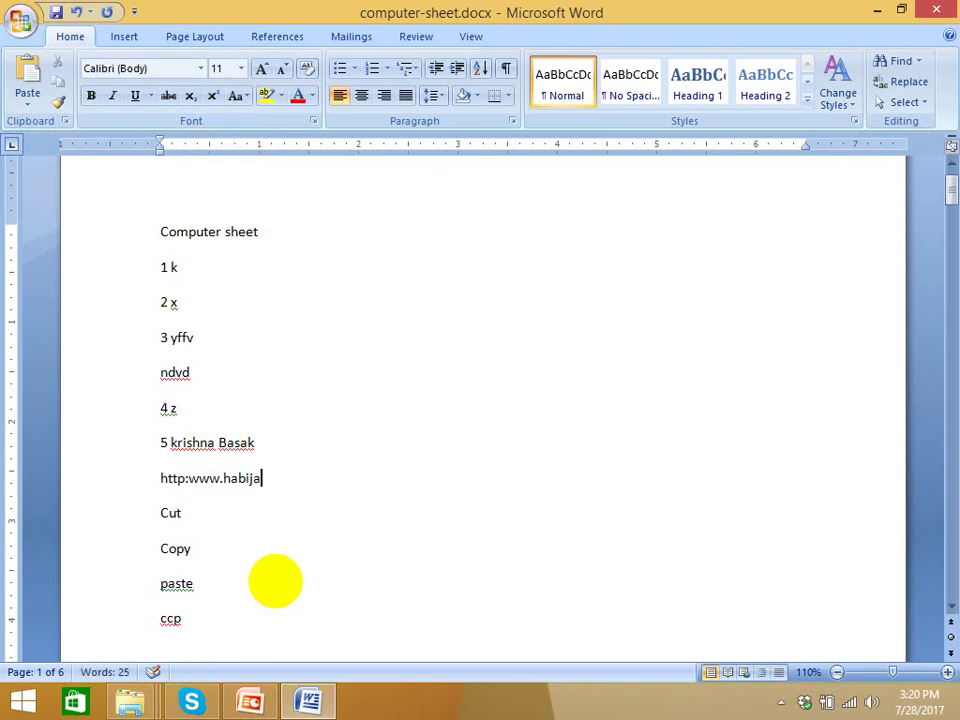
pyautogui.write('bi.com')
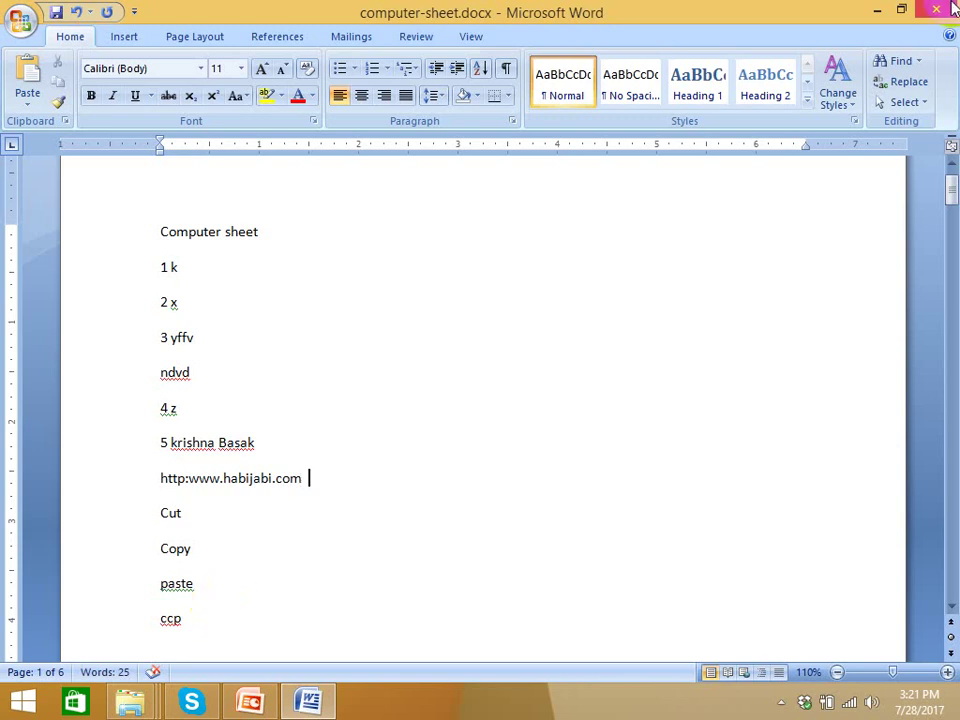
# Select all the page text and cut it with Ctrl+X, leaving the page blank.
pyautogui.moveTo(223, 641)
pyautogui.mouseDown()
pyautogui.moveTo(117, 368)
pyautogui.moveTo(124, 240)
pyautogui.mouseUp()
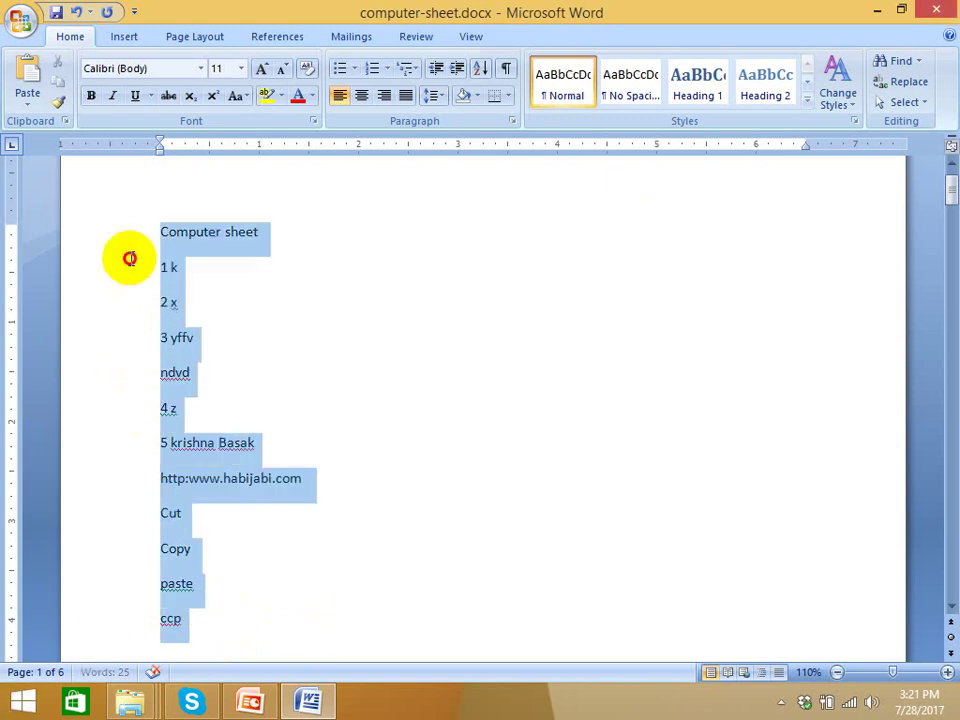
pyautogui.hotkey('ctrl', 'x')
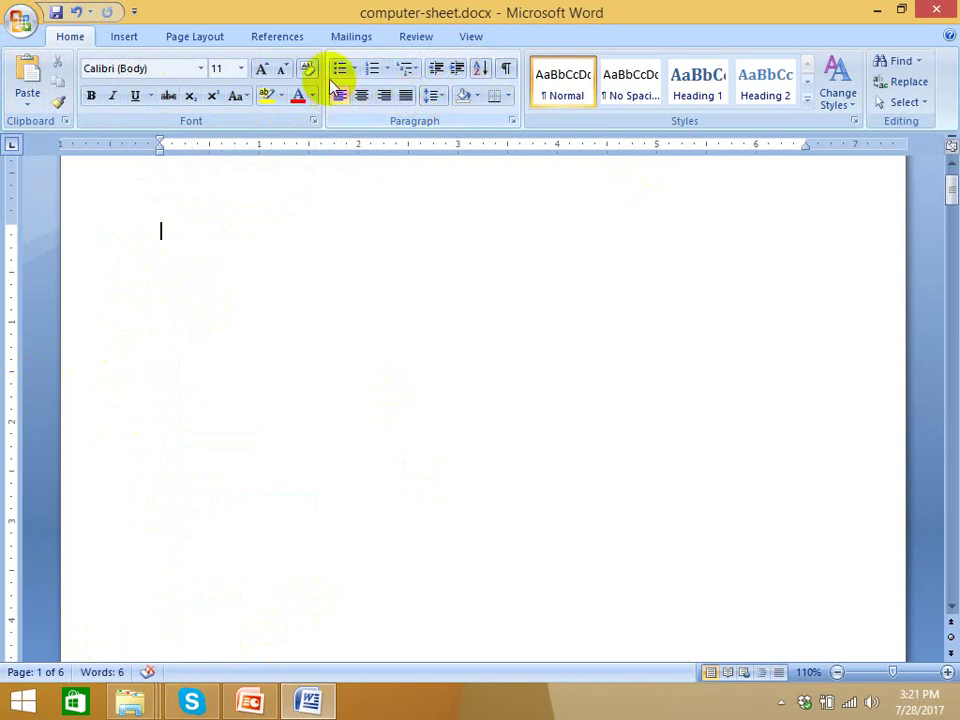
pyautogui.click(440, 100)
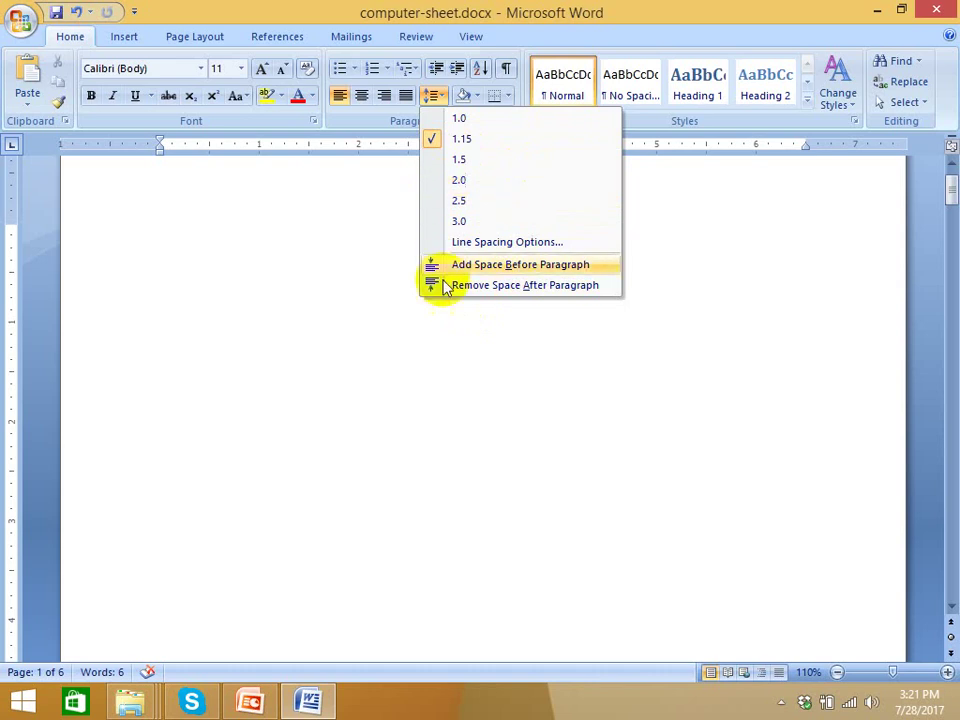
pyautogui.click(246, 300)
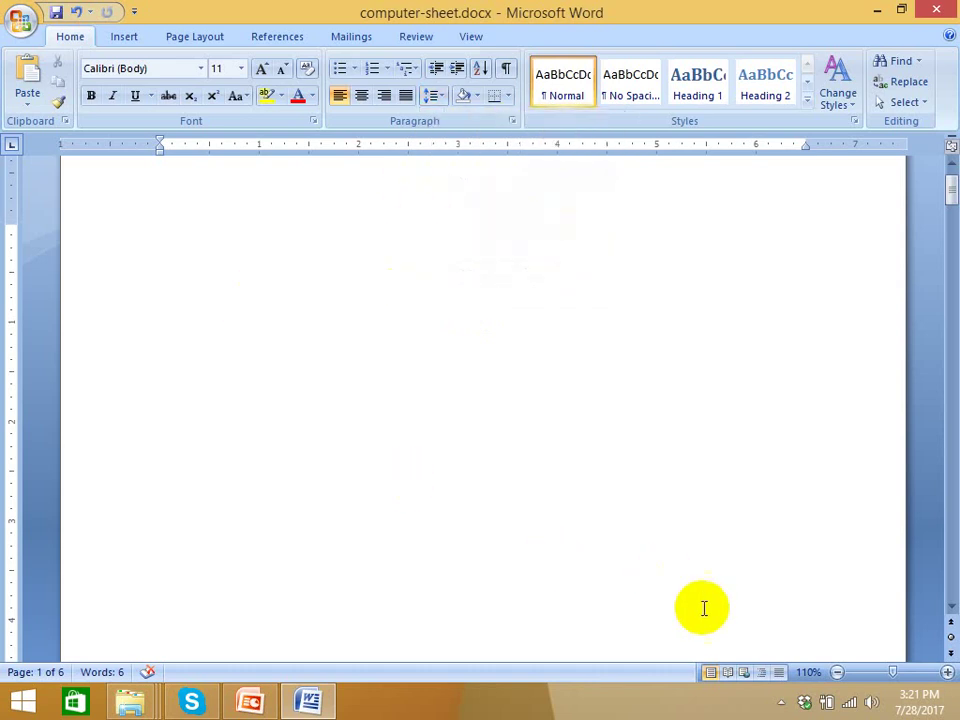